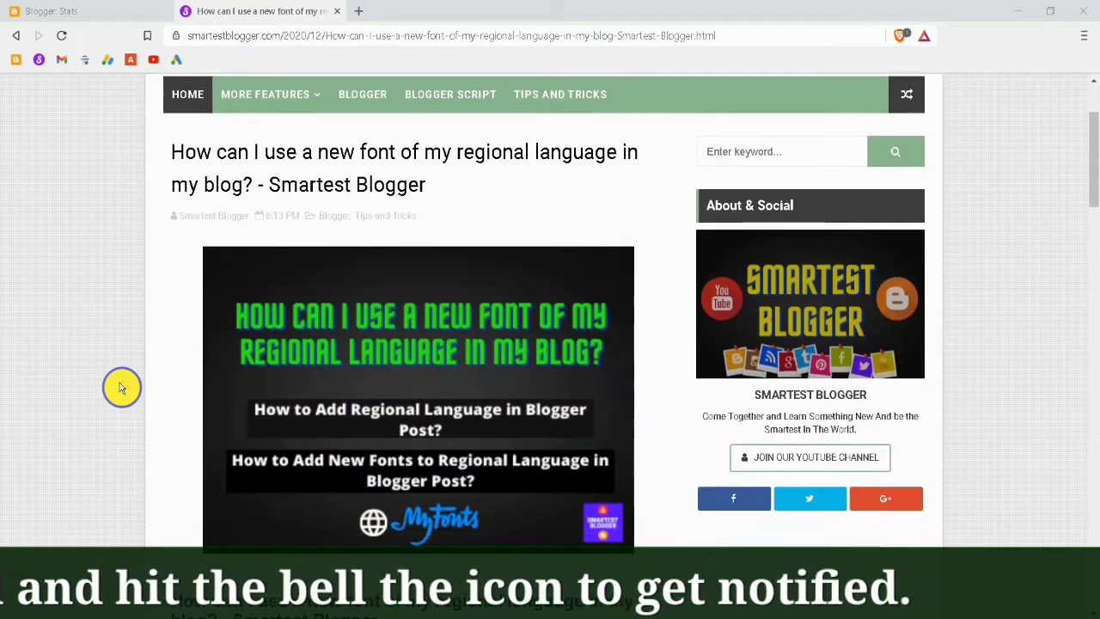
Switch to the Blogger dashboard, open the DEMO blog and start a new post in it.
scroll(122, 387, down, 1)
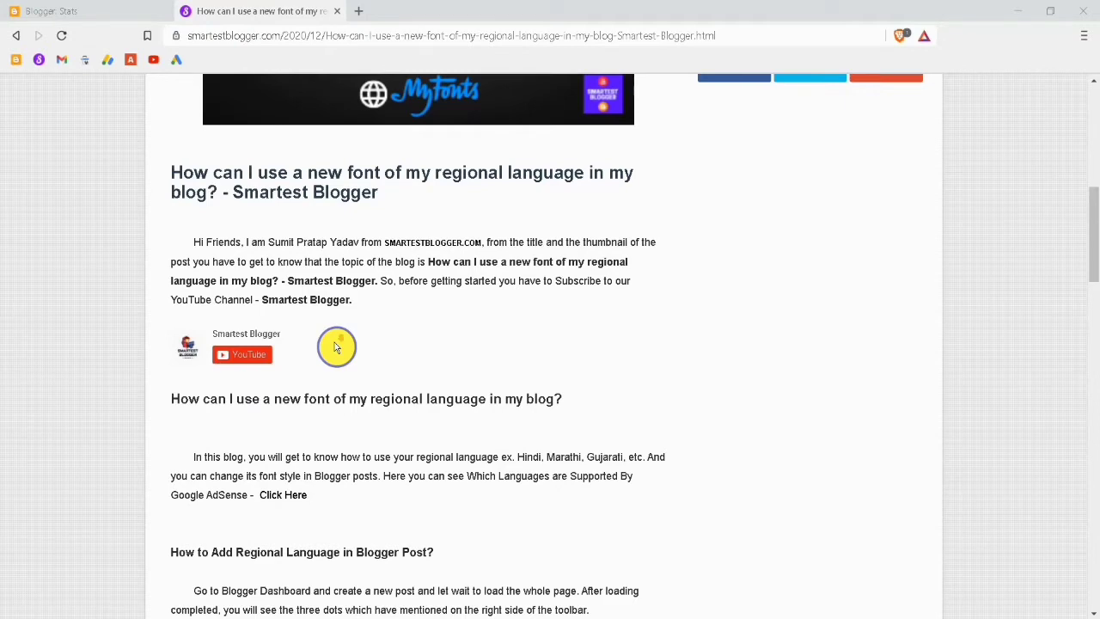
scroll(336, 347, down, 3)
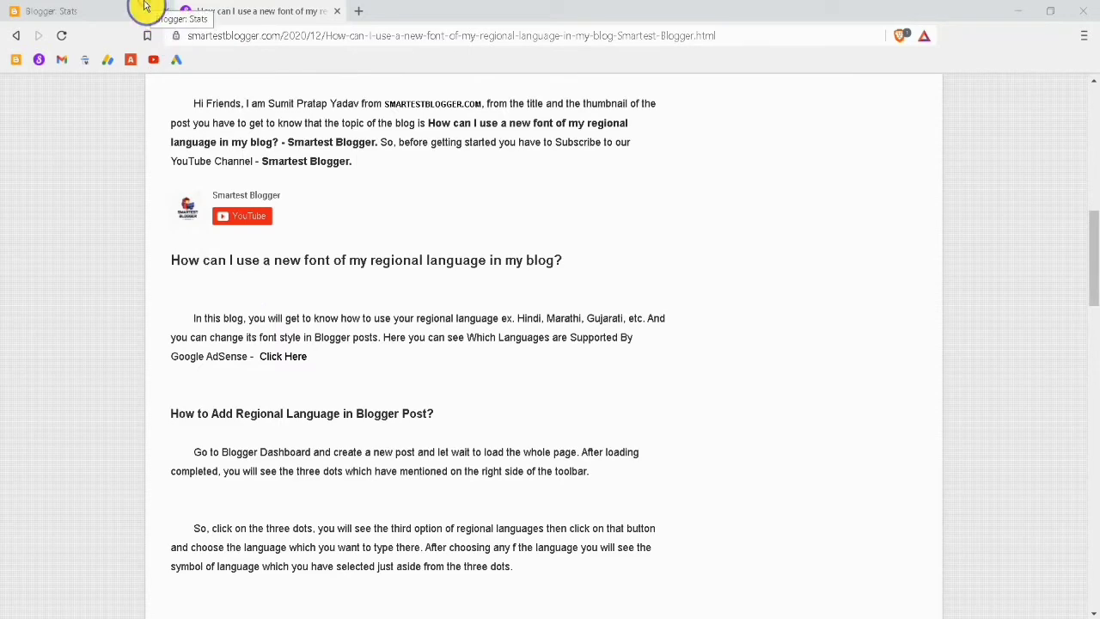
click(144, 7)
click(79, 253)
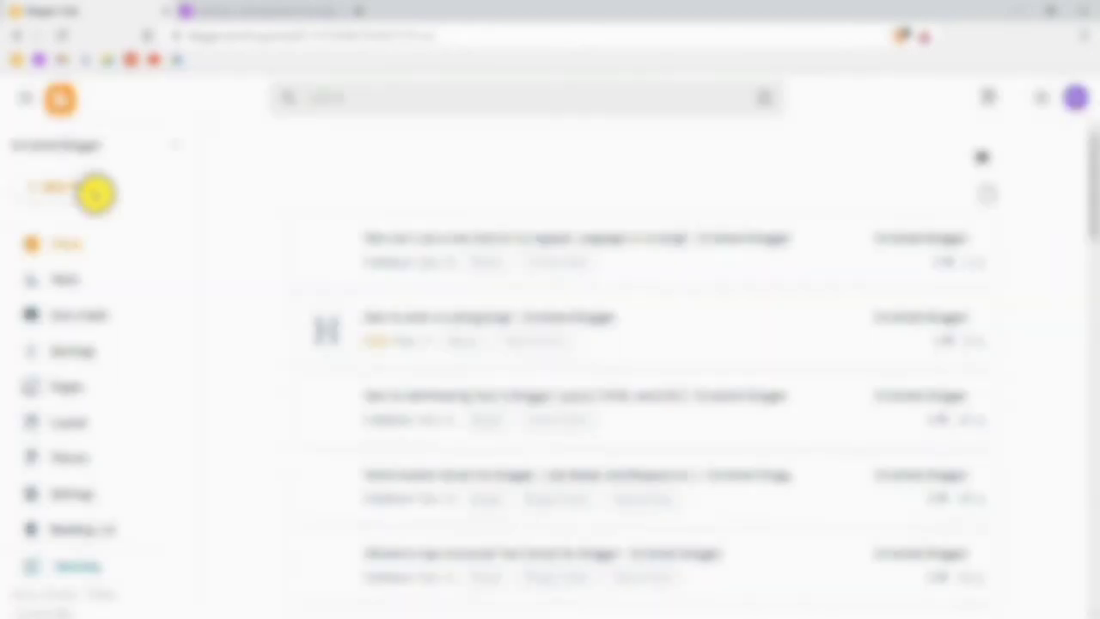
click(103, 154)
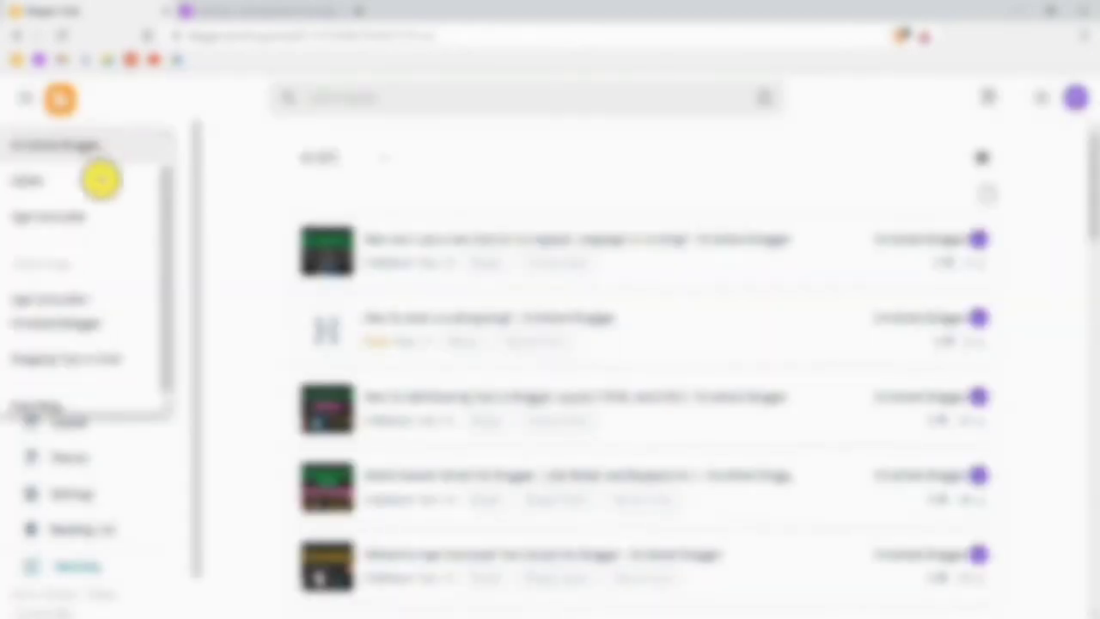
click(90, 187)
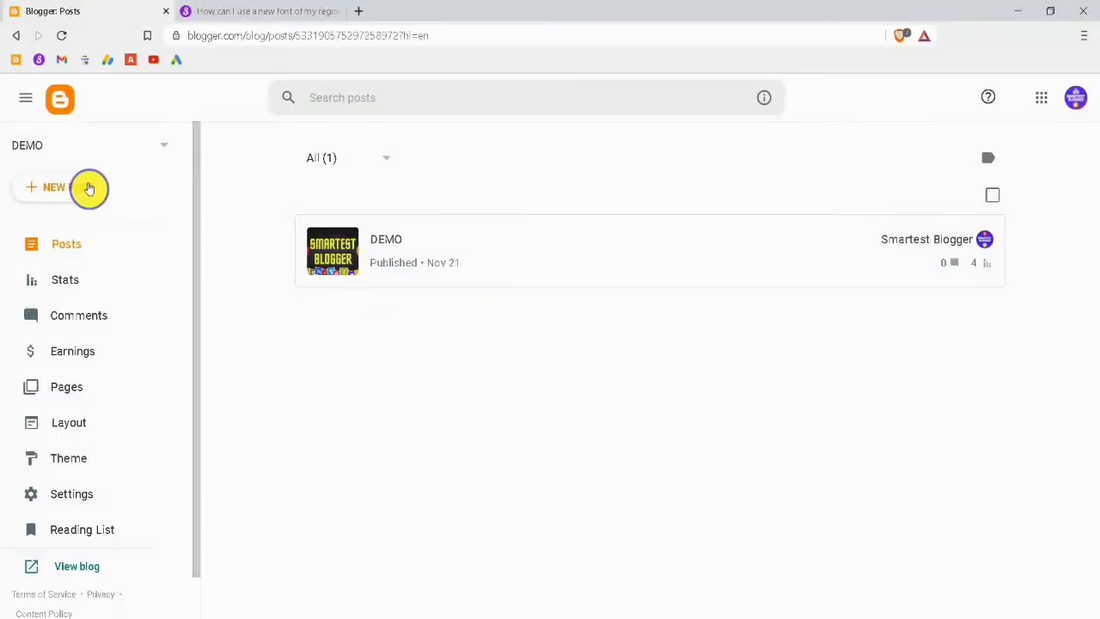
click(73, 188)
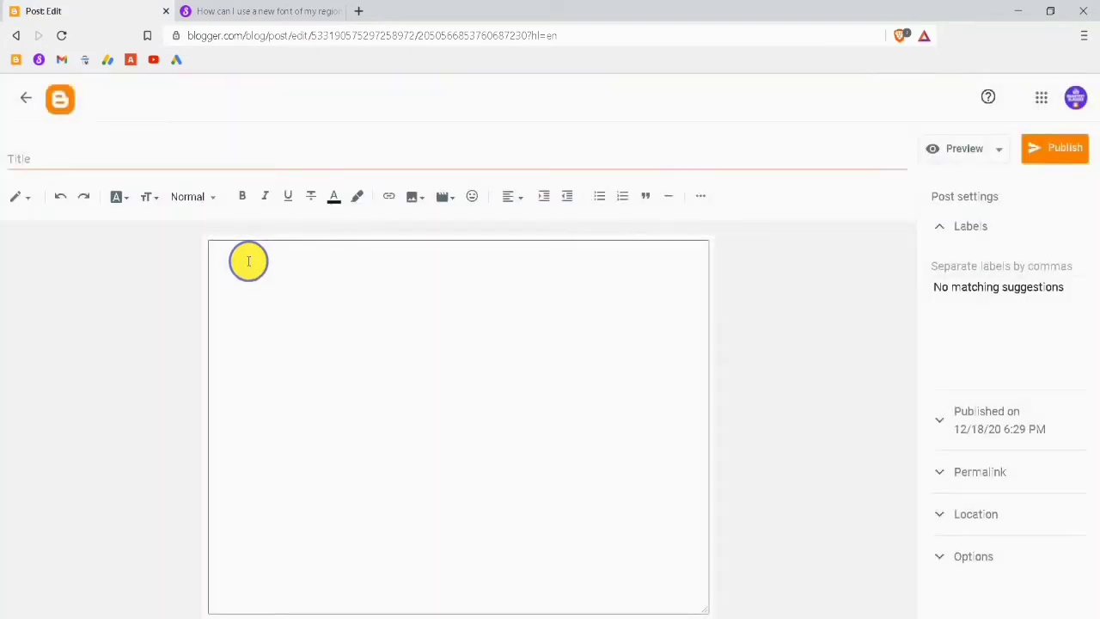
click(248, 261)
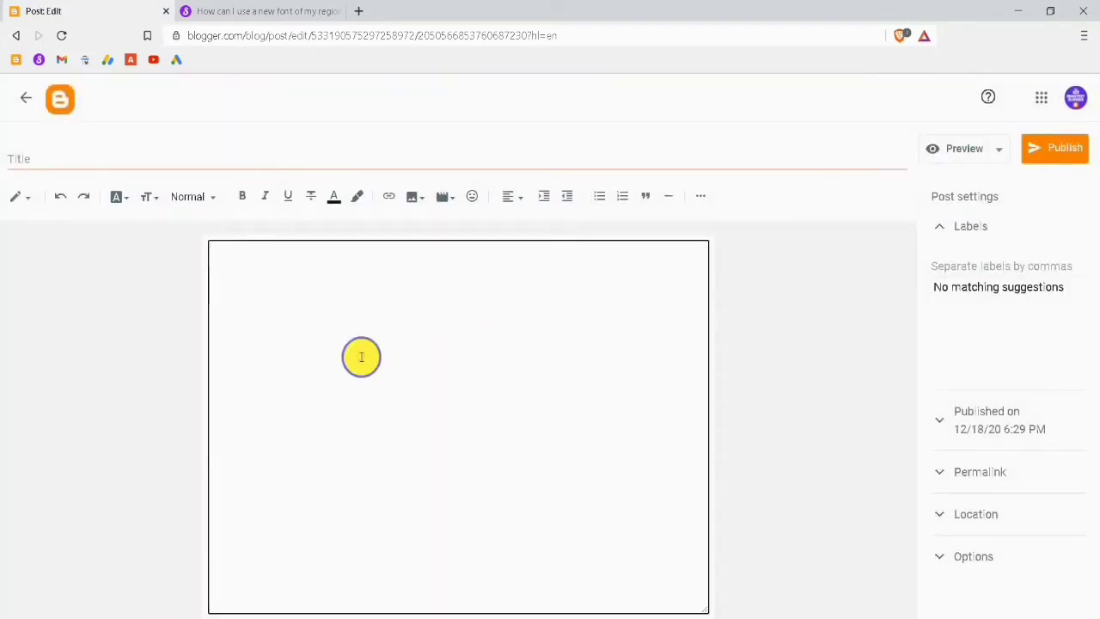
Consult the article's section on adding a regional language in a Blogger post and return to the draft.
click(323, 11)
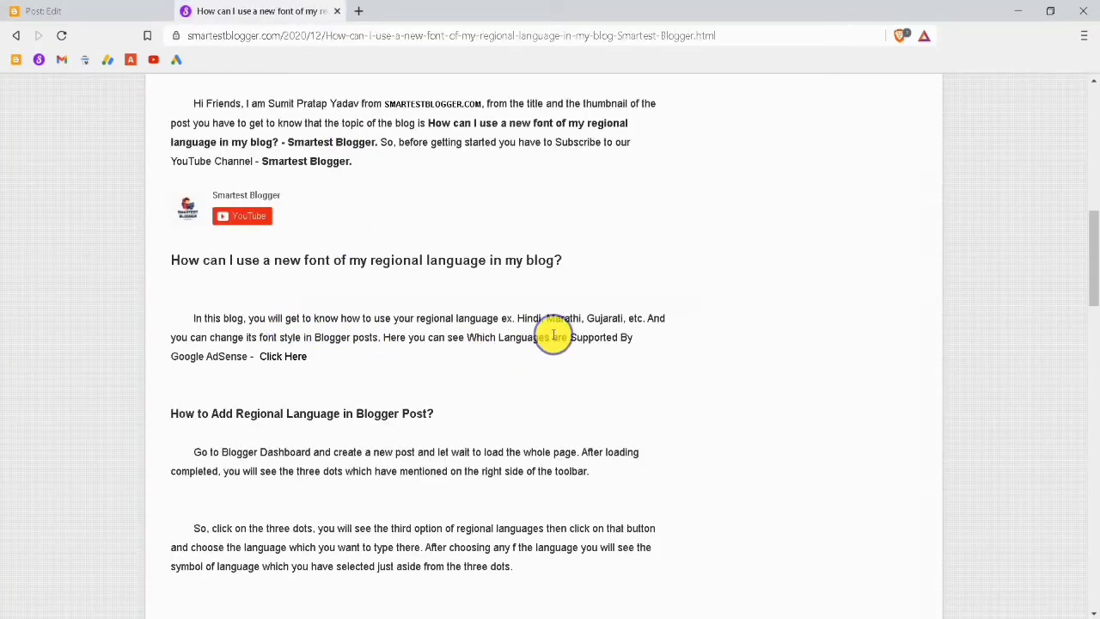
scroll(427, 434, down, 1)
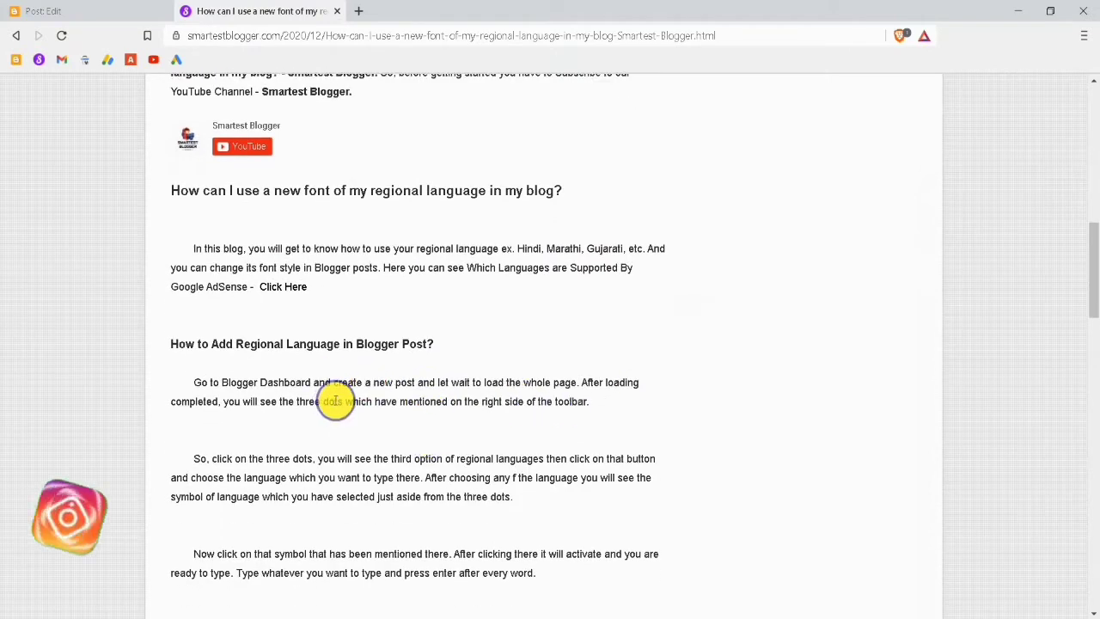
click(104, 7)
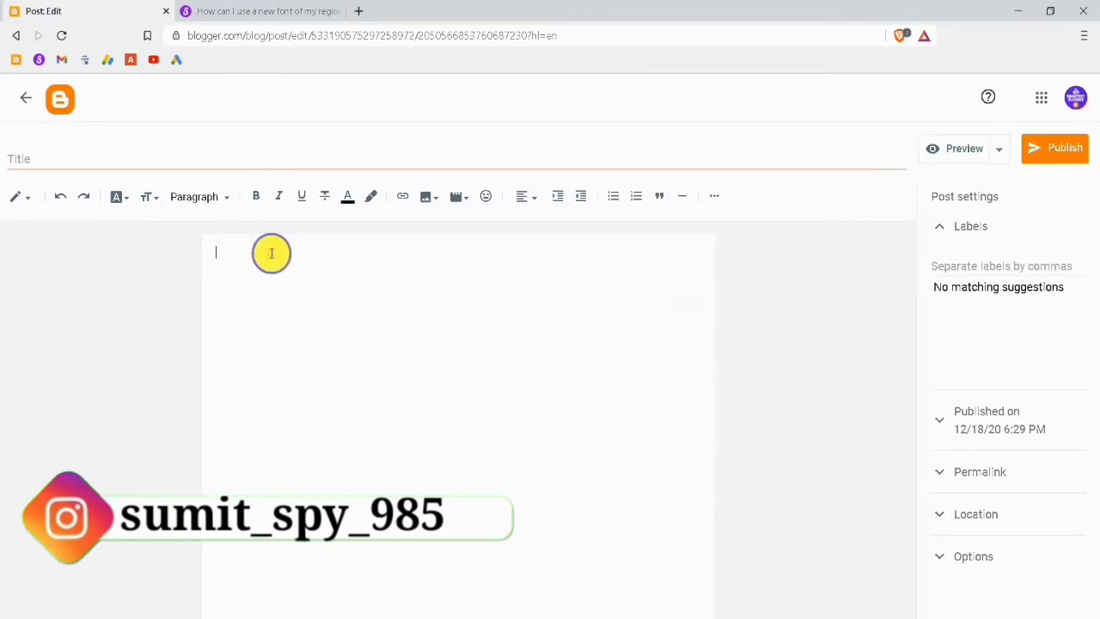
Set the post editor's input language to Marathi.
click(714, 204)
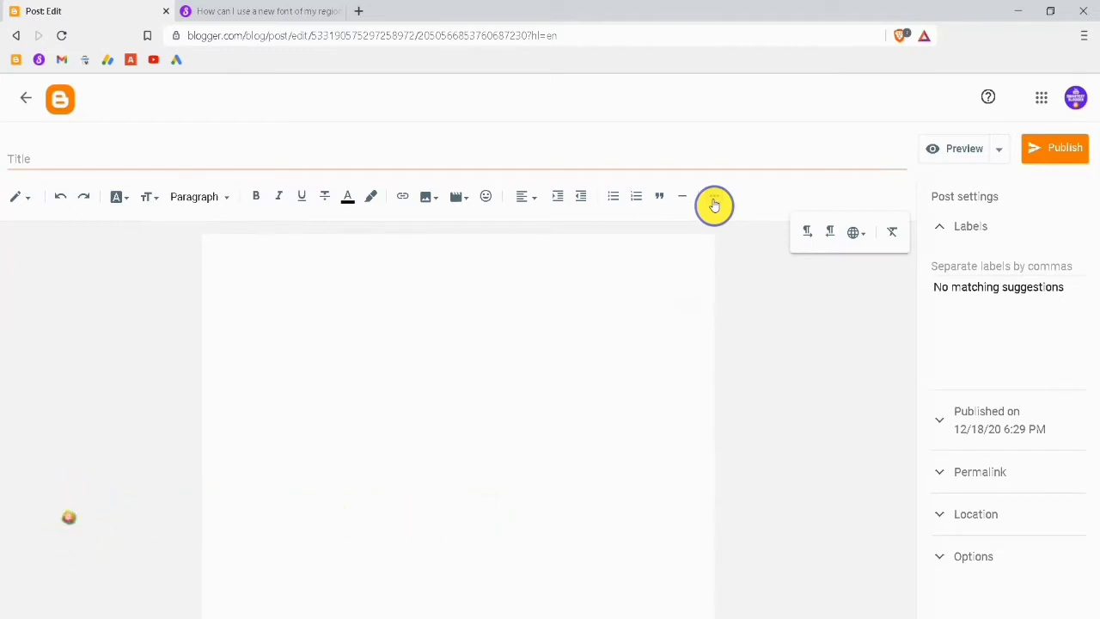
click(860, 240)
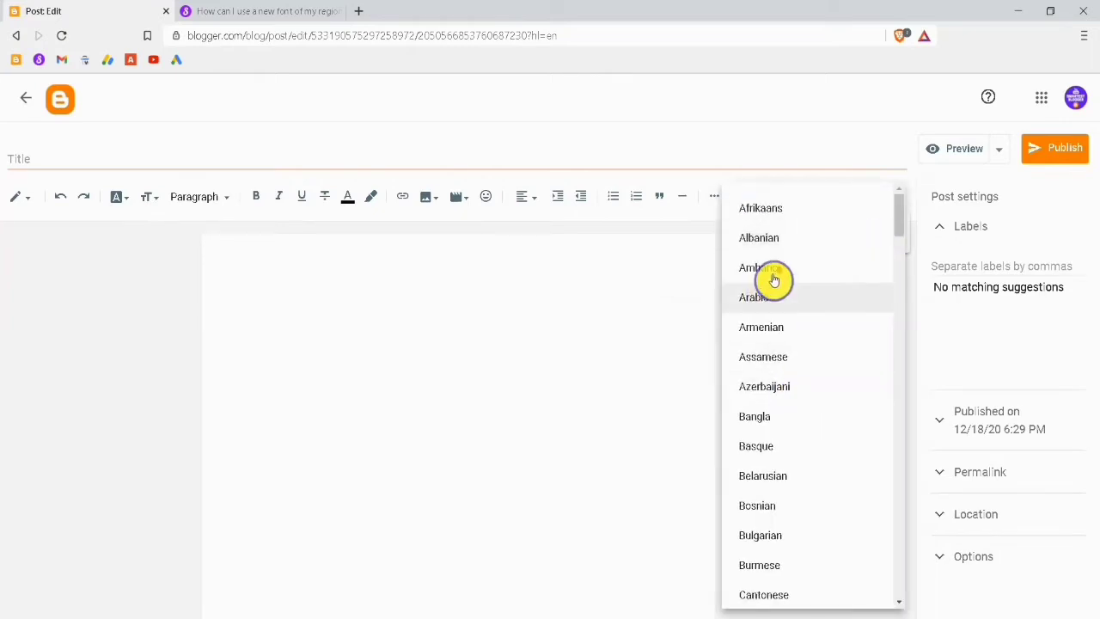
scroll(774, 279, down, 7)
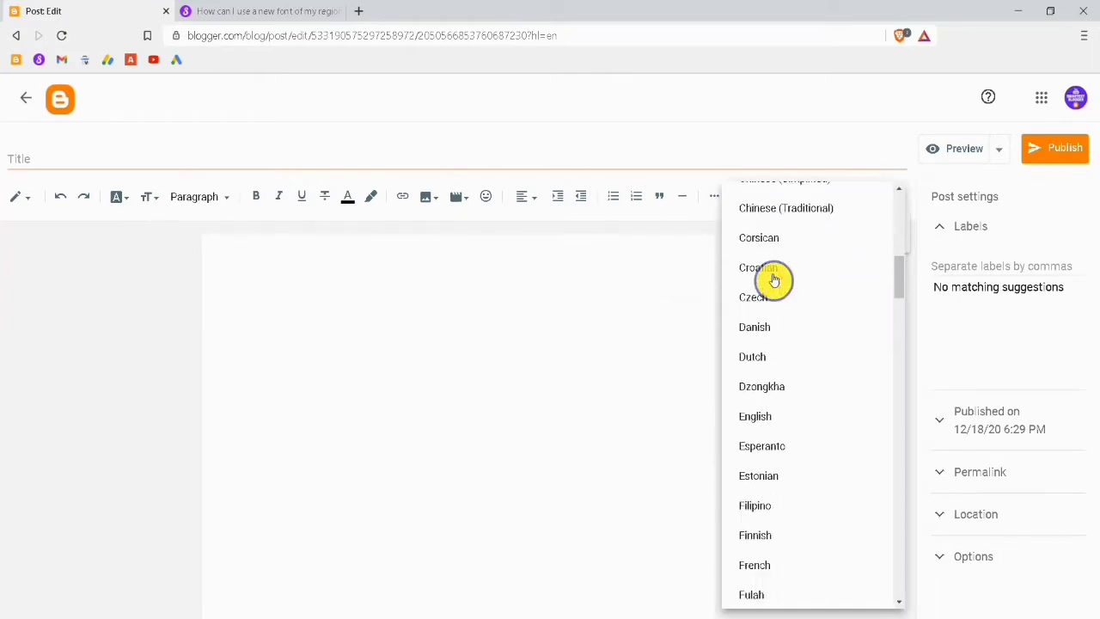
scroll(773, 279, down, 6)
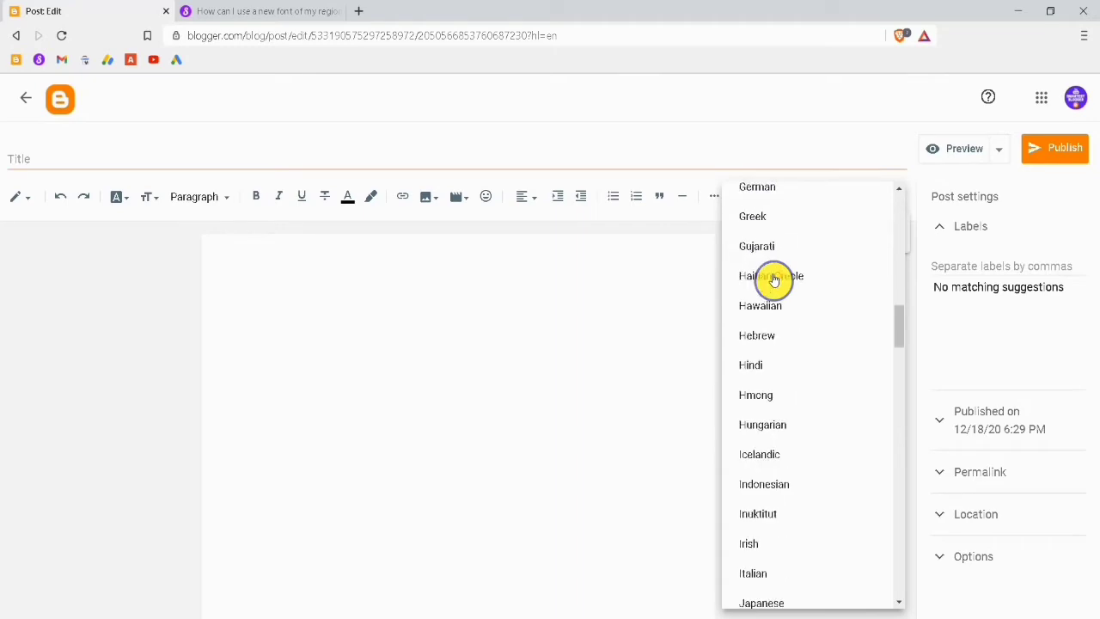
scroll(758, 370, down, 5)
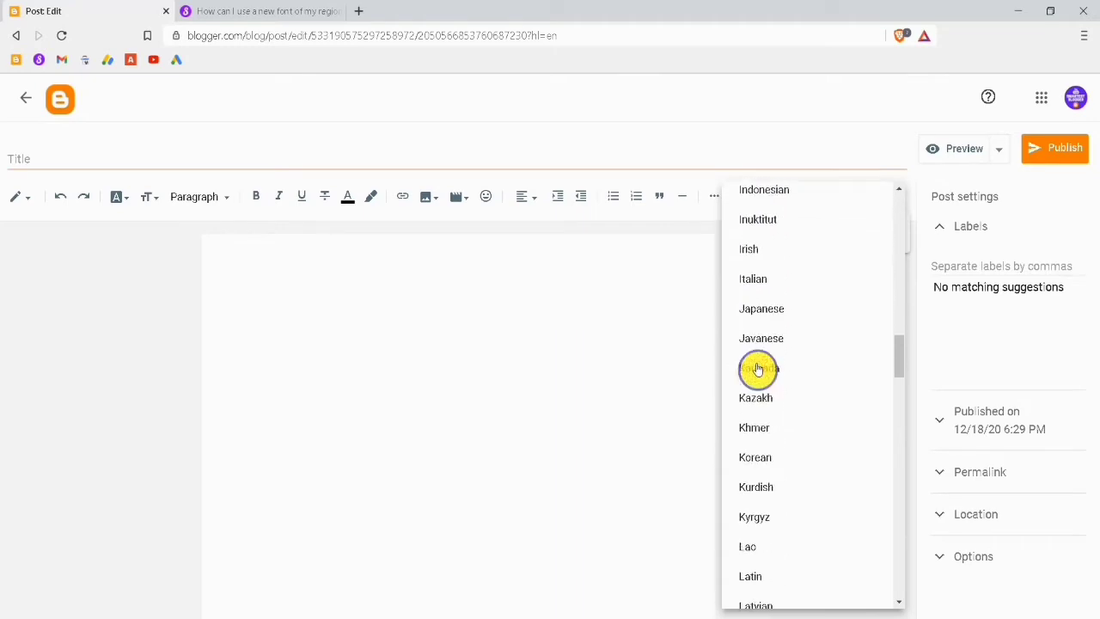
scroll(758, 370, down, 5)
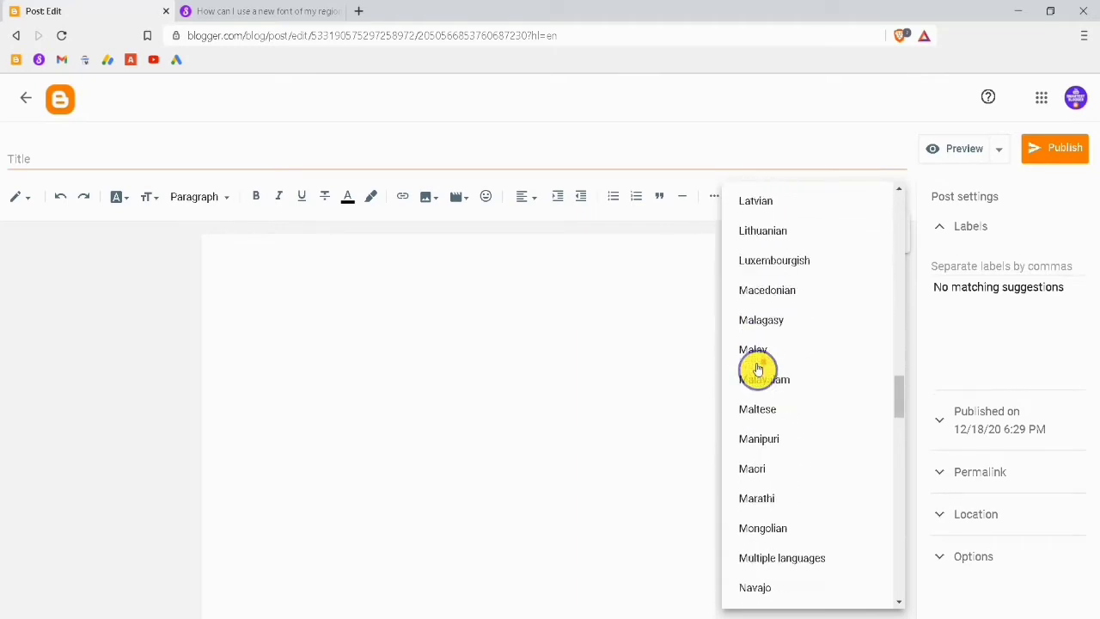
click(756, 494)
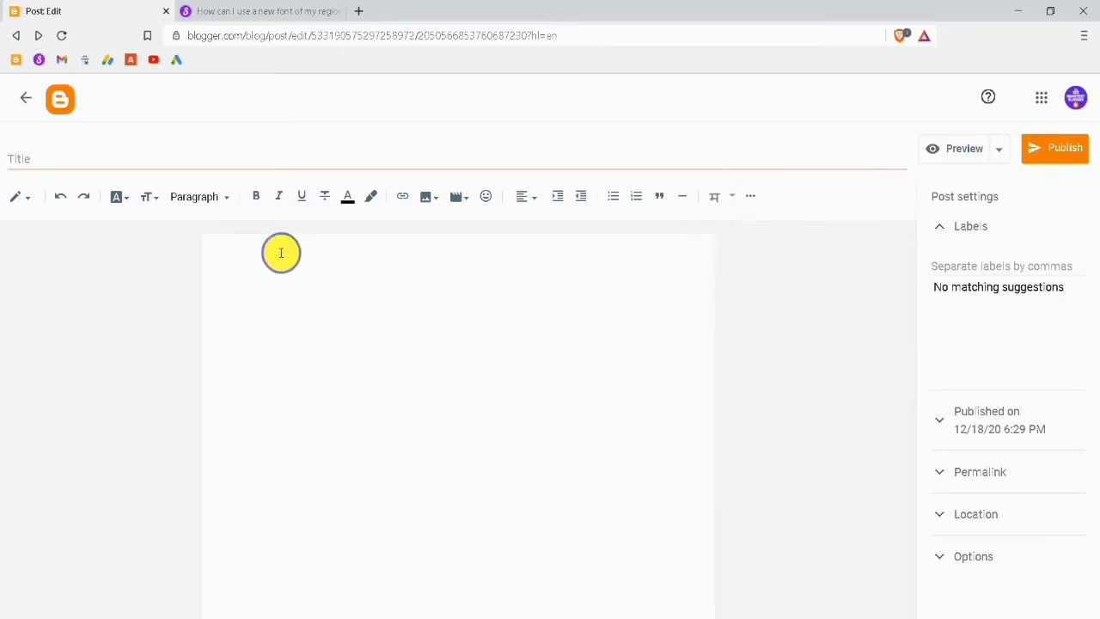
Enter "Smartest Blogger" in the post body, transliterated to Marathi script as स्मार्टेस्ट ब्लॉगर.
text(Smarte)
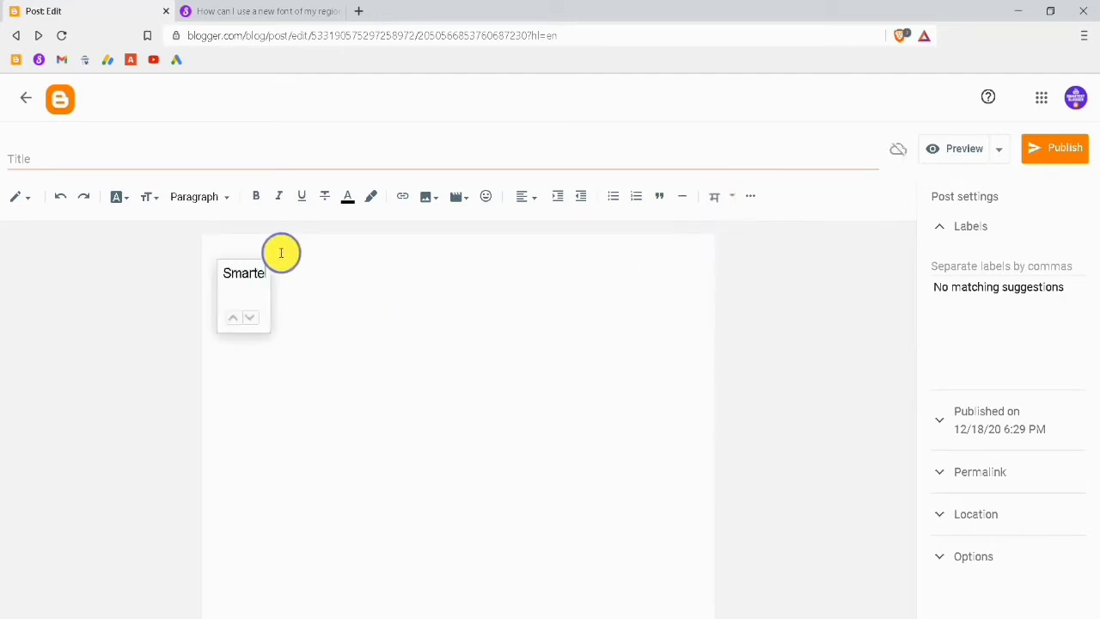
text(st)
key(space)
text(Blo)
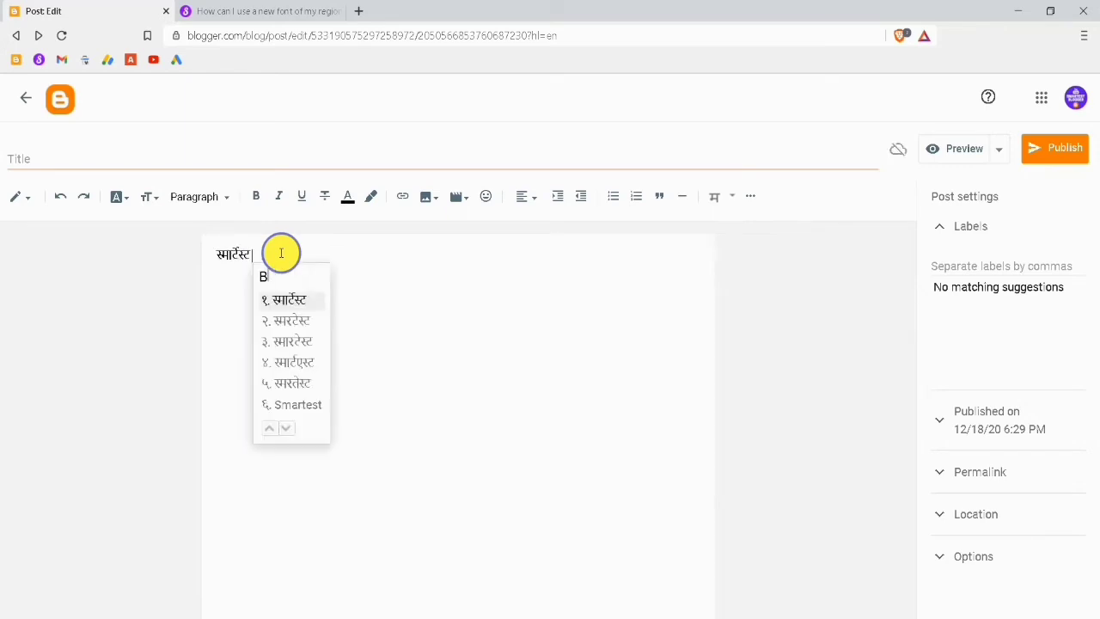
text(gger)
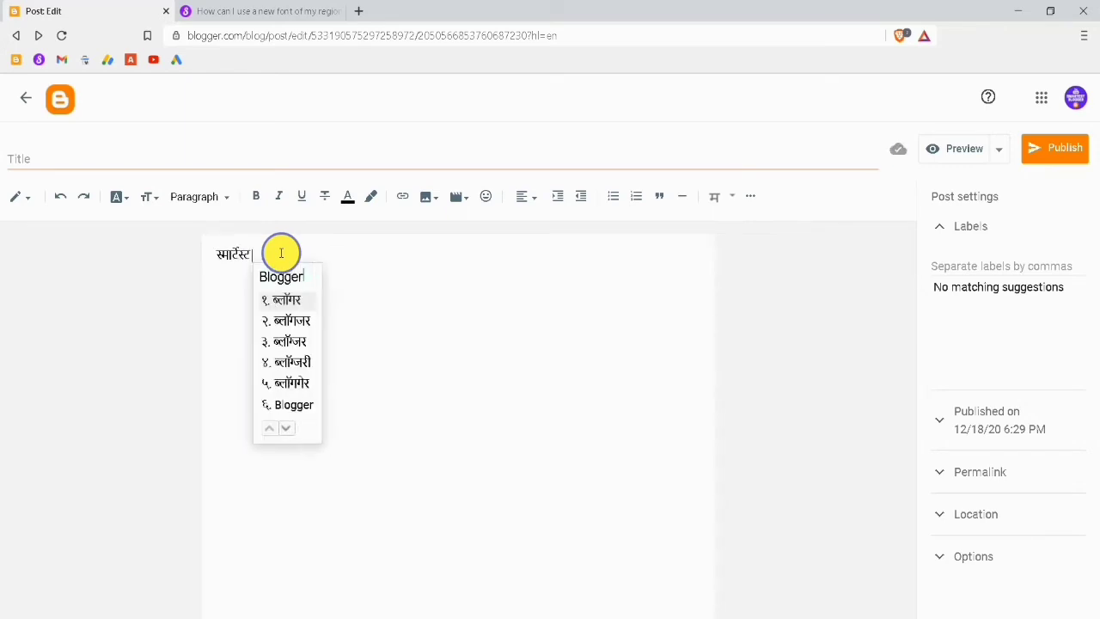
key(space)
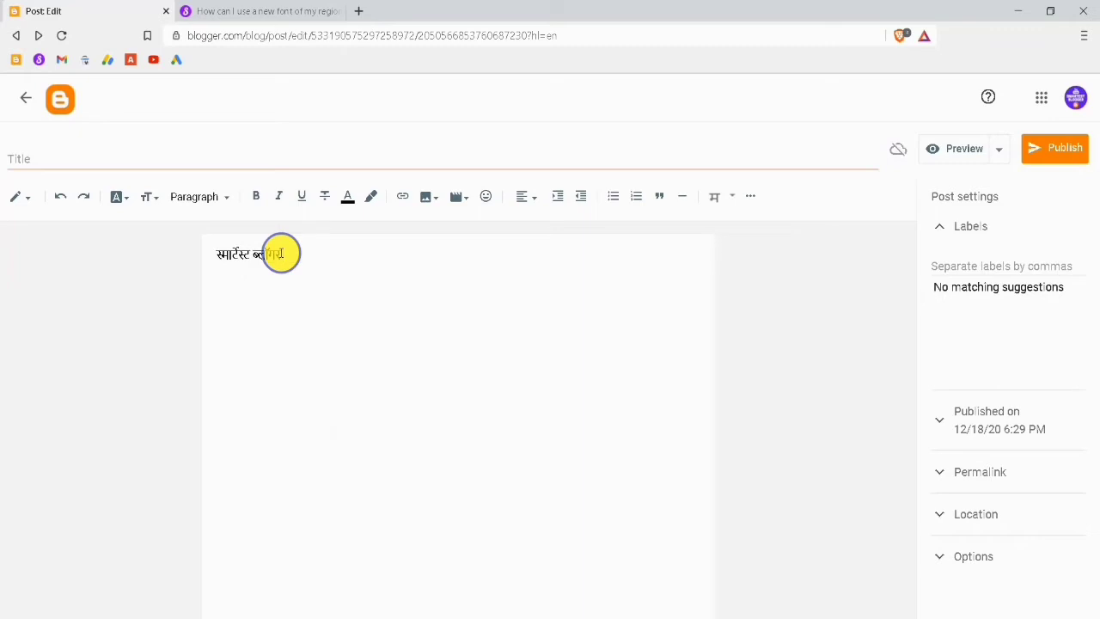
Add the words "subscribe" and "the" in Marathi transliteration on a new line below the first one.
text(su)
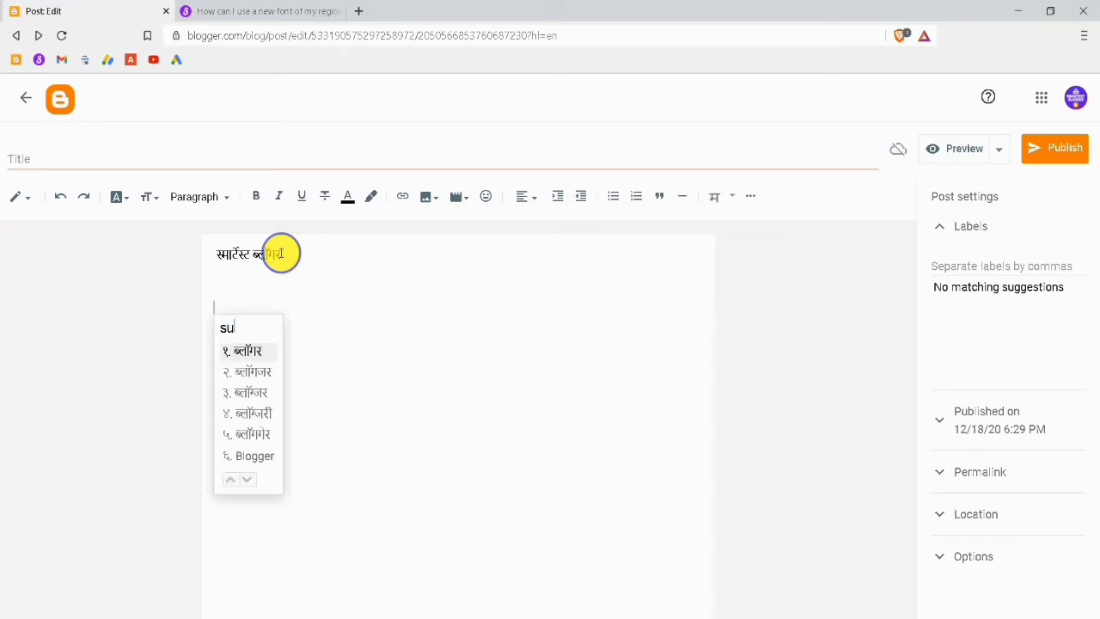
text(bscribe)
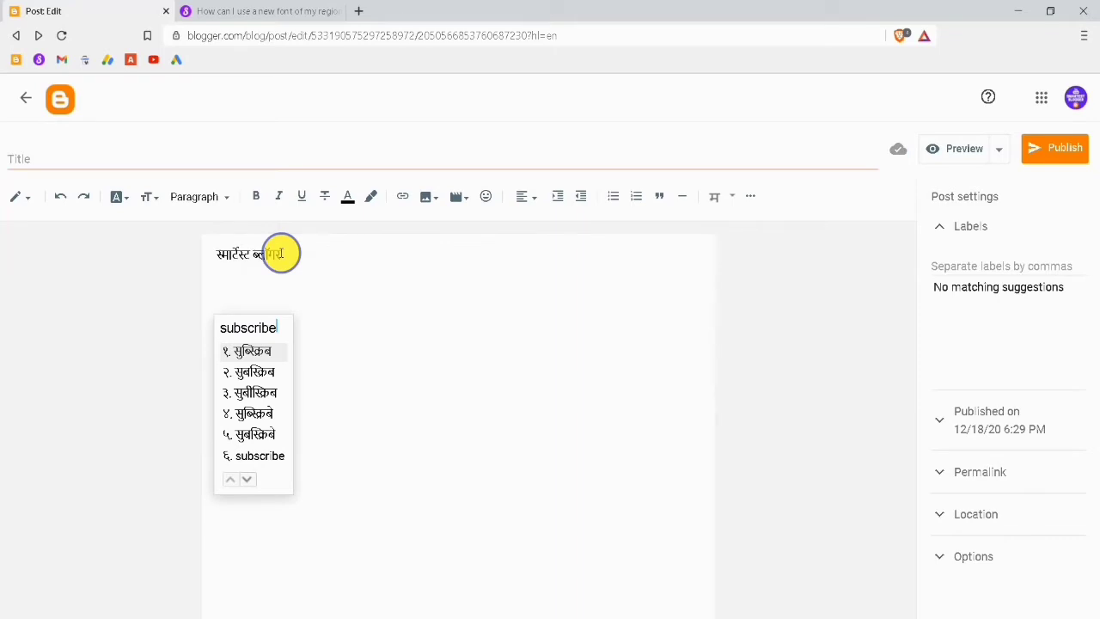
key(Return)
text(the)
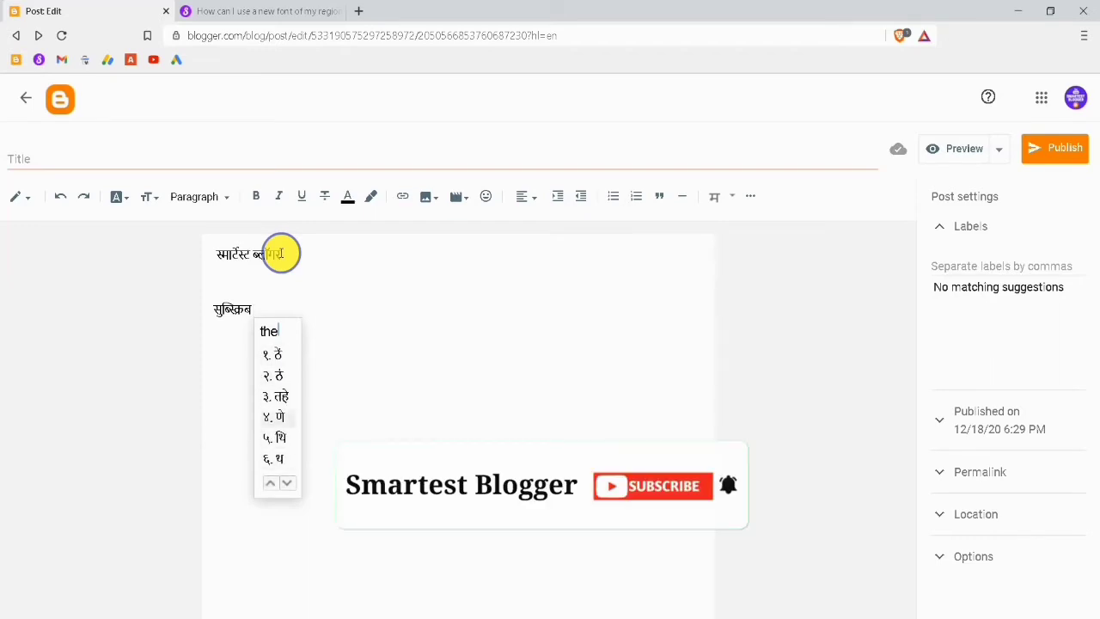
key(Up)
key(Up)
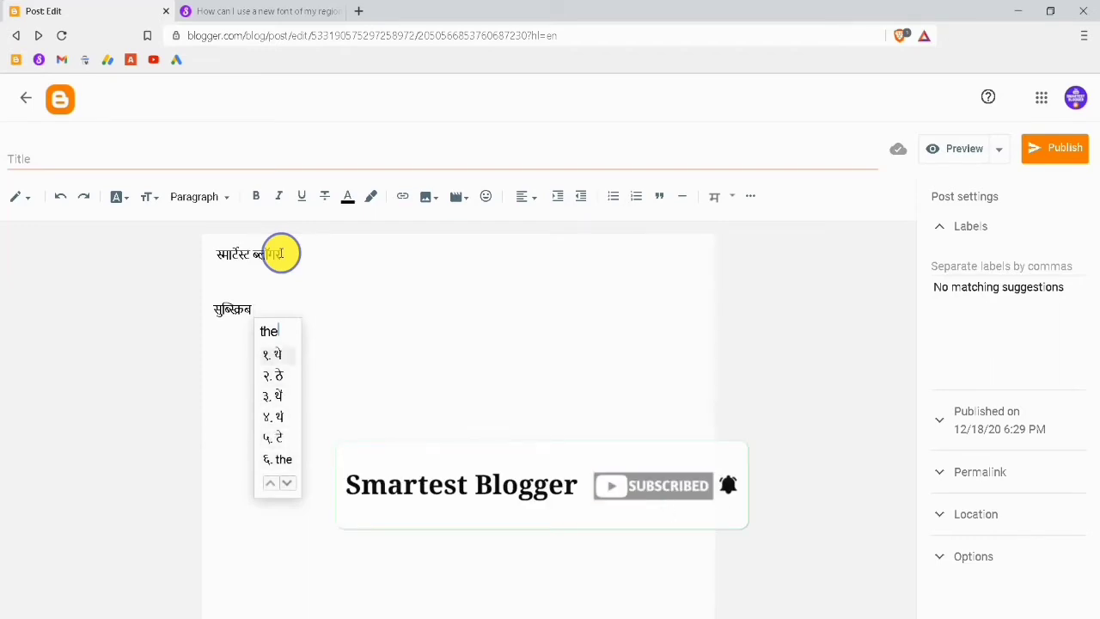
key(space)
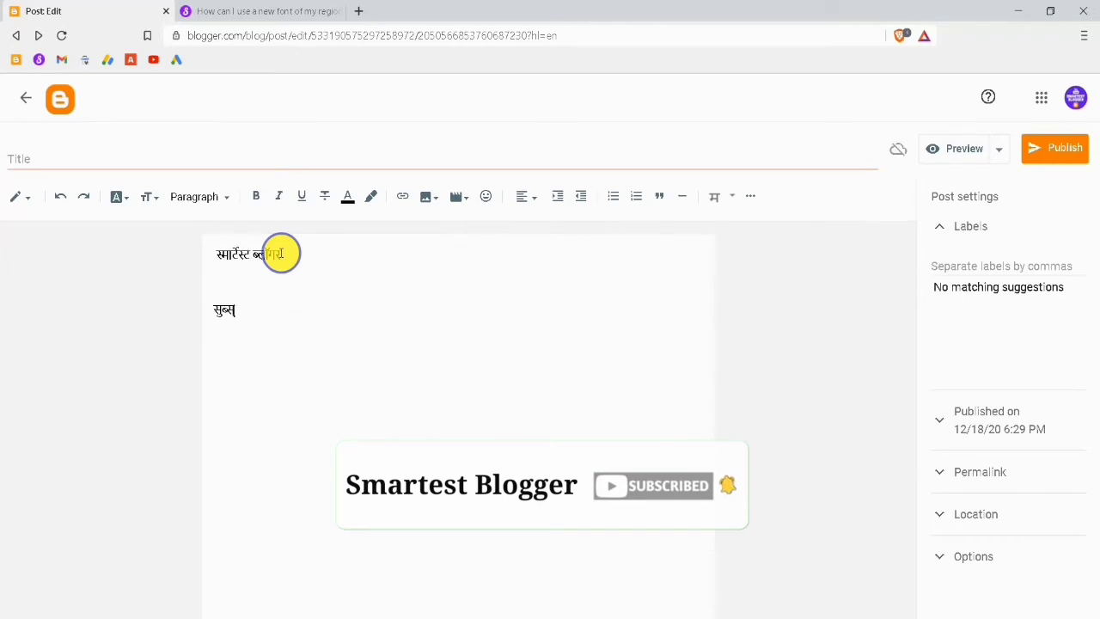
Delete all the text from the post body.
key(BackSpace)
key(BackSpace)
key(BackSpace)
key(BackSpace)
key(BackSpace)
key(BackSpace)
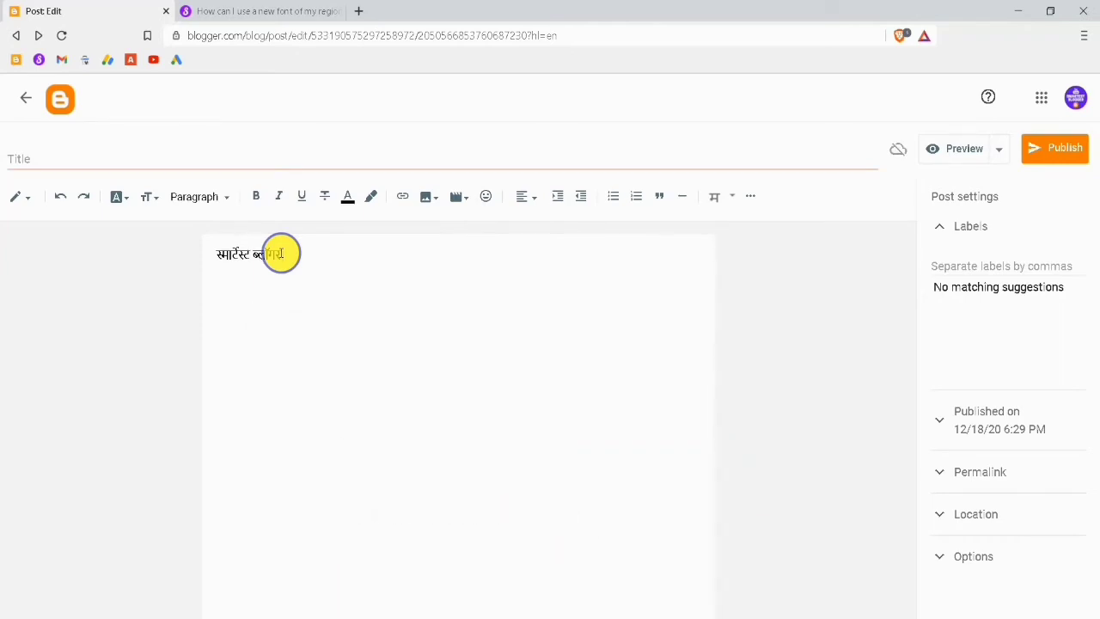
key(BackSpace)
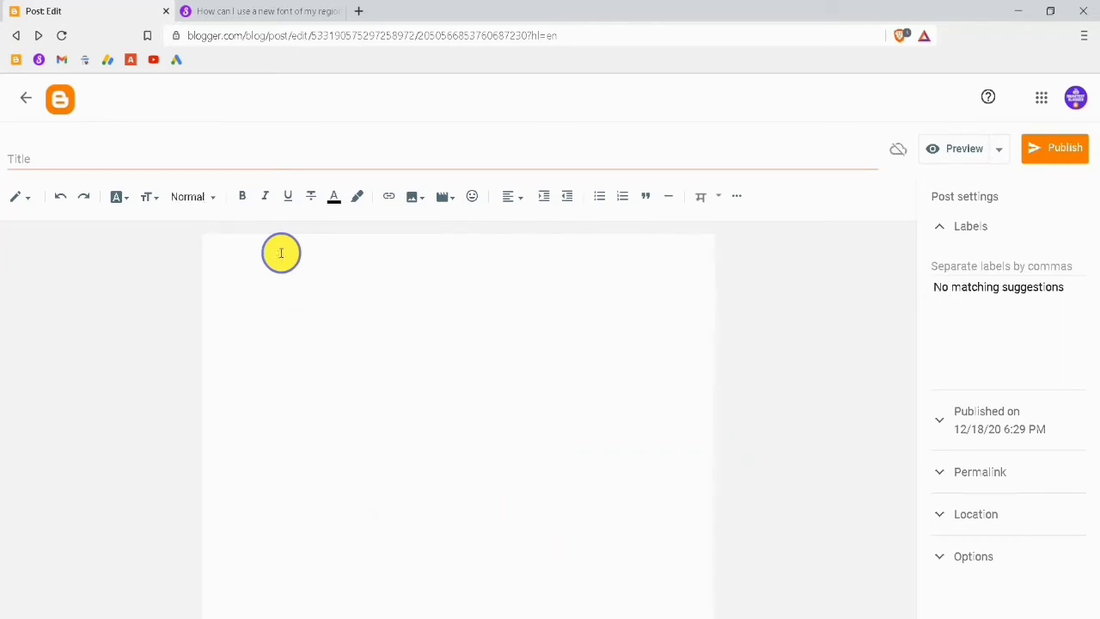
Write "Smartest Blogger" in the empty post body, converted to the Marathi text स्मार्टेस्ट ब्लॉगर.
text(Smartest)
key(space)
text(Blogger)
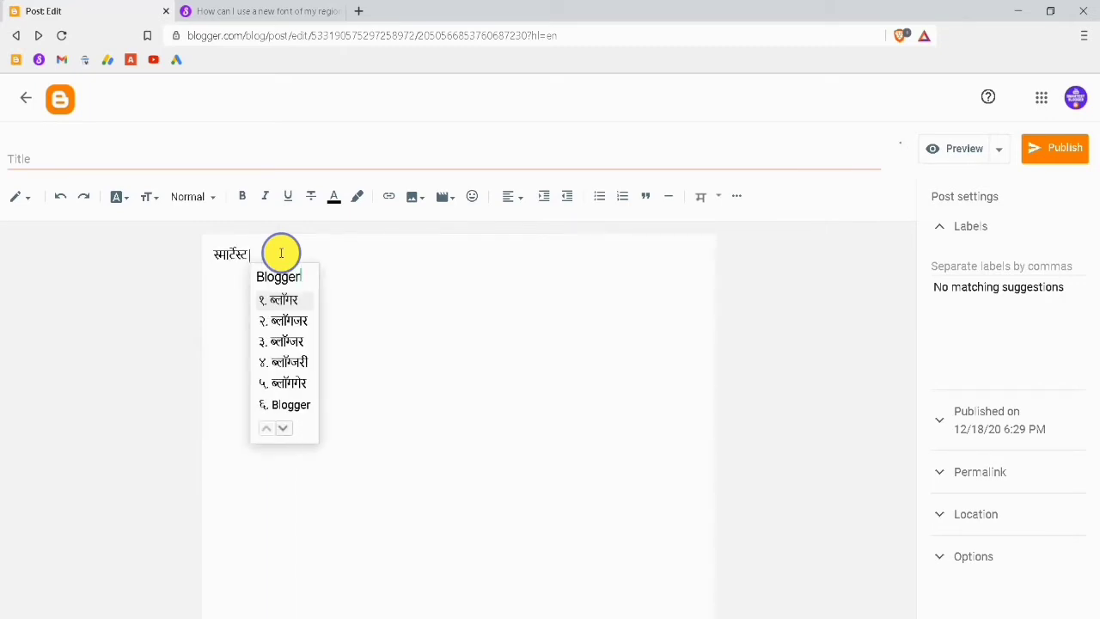
key(space)
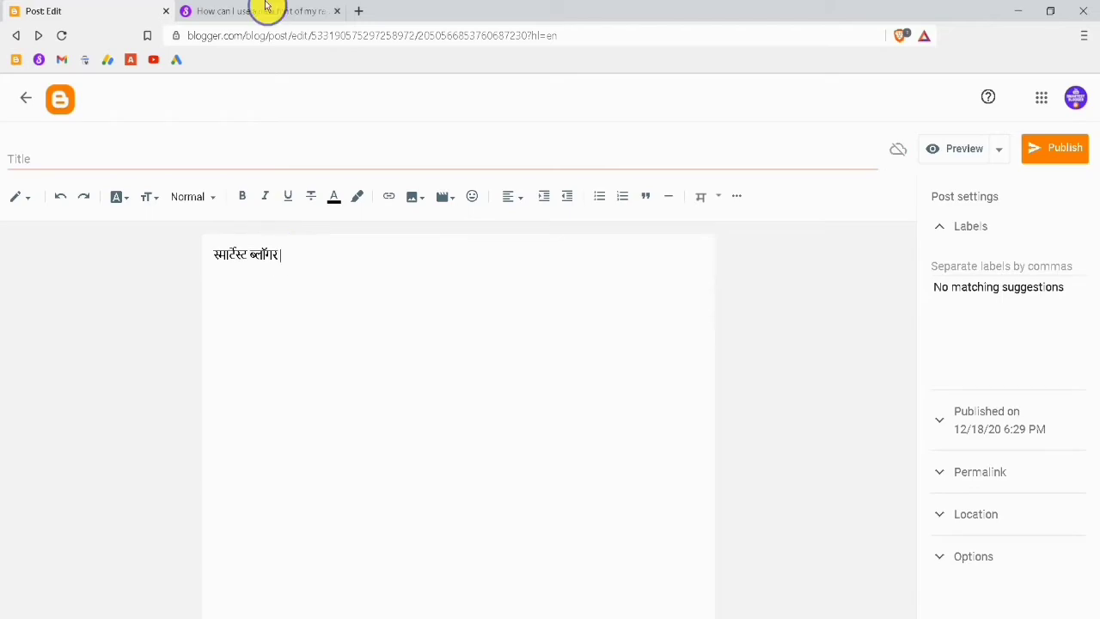
Consult the article's section on adding new fonts to a regional language in a Blogger post.
click(266, 6)
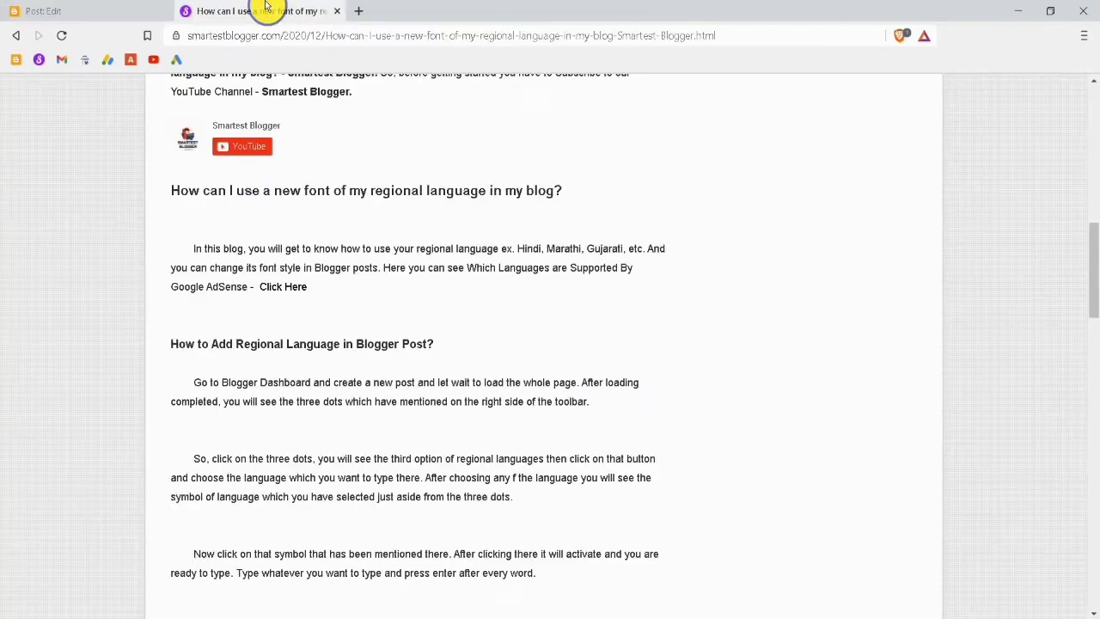
scroll(413, 325, down, 3)
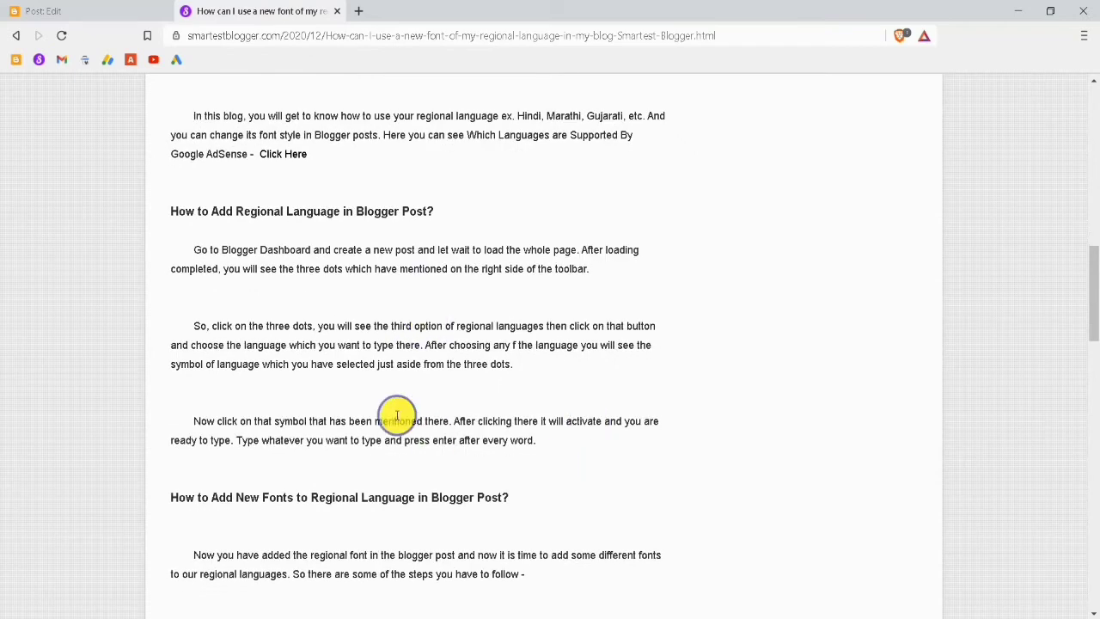
scroll(400, 466, down, 1)
scroll(400, 466, down, 3)
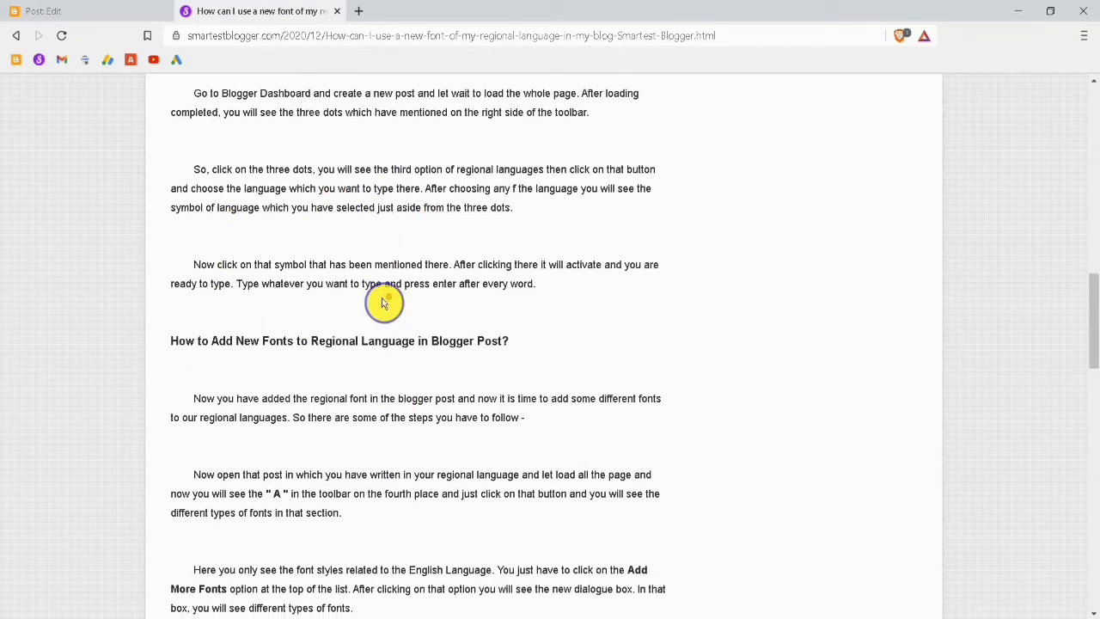
scroll(383, 297, down, 2)
Return to the post editor and format the Marathi text स्मार्टेस्ट ब्लॉगर in the Largest size and bold.
click(86, 8)
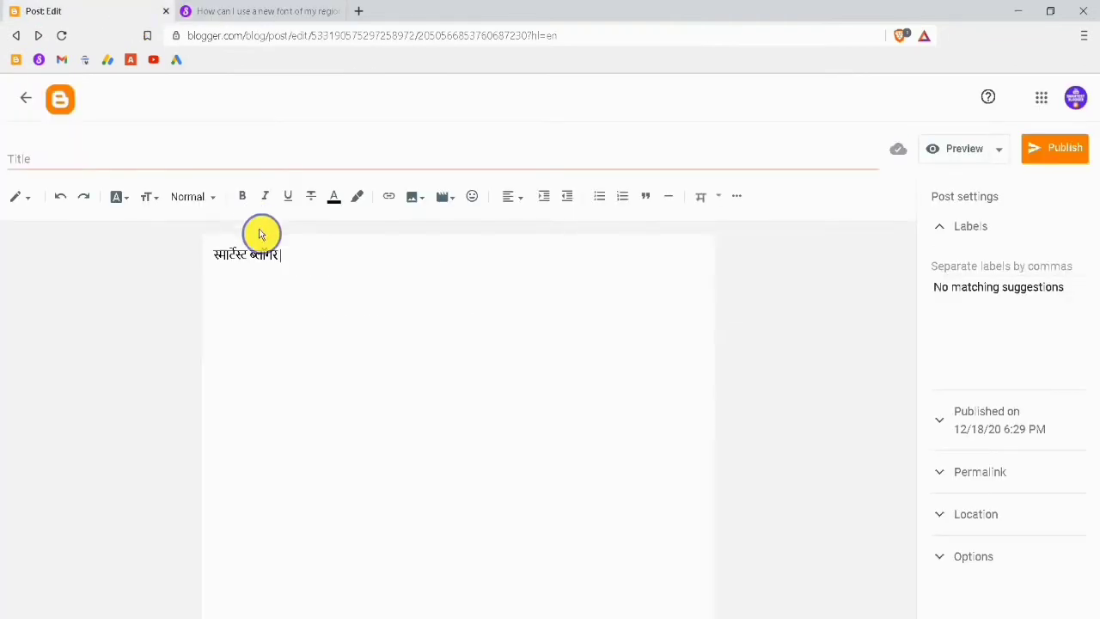
drag(301, 251, 177, 253)
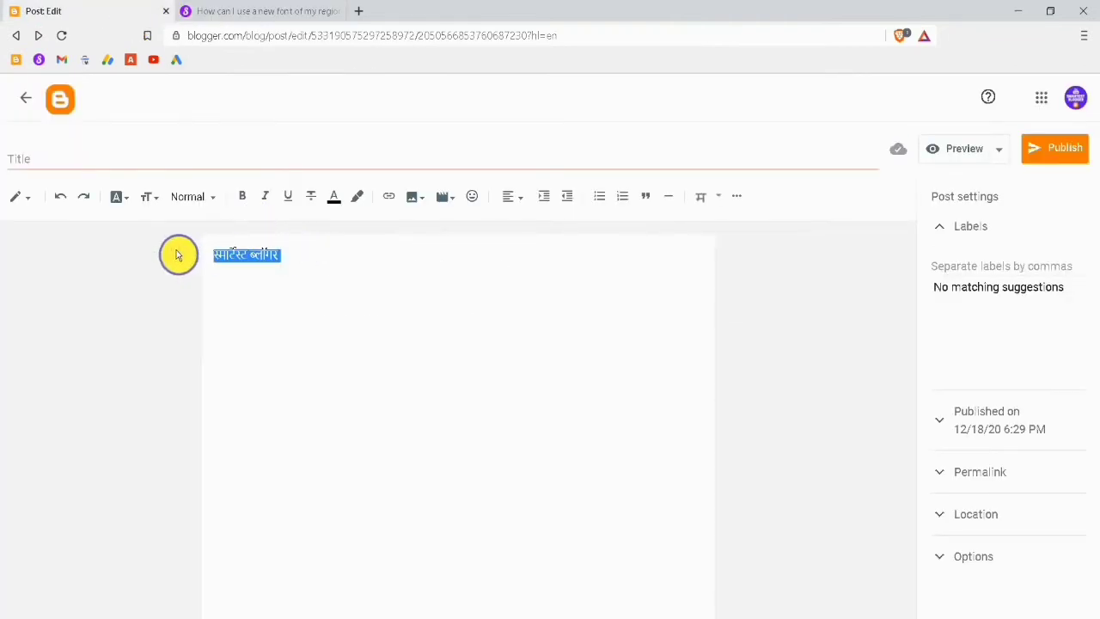
click(386, 267)
drag(336, 250, 197, 262)
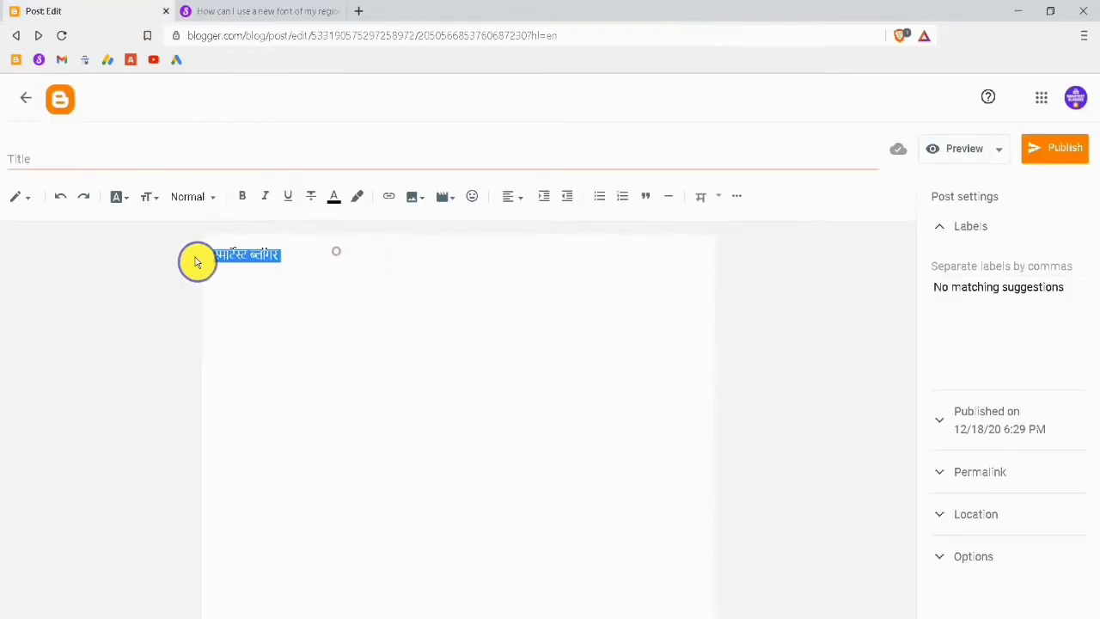
click(148, 196)
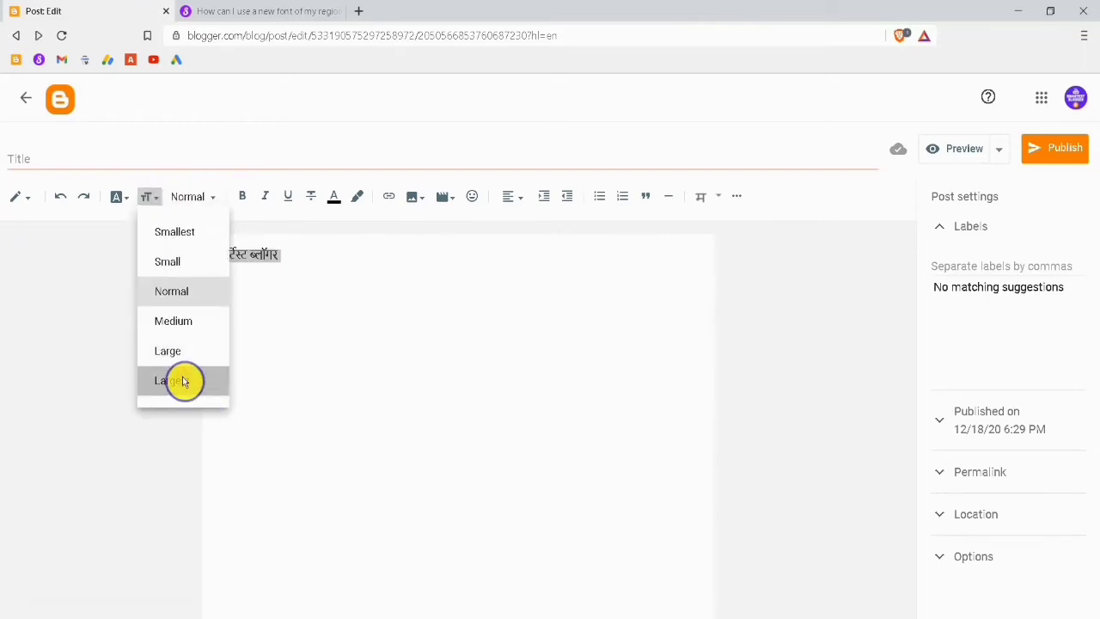
click(183, 380)
click(242, 197)
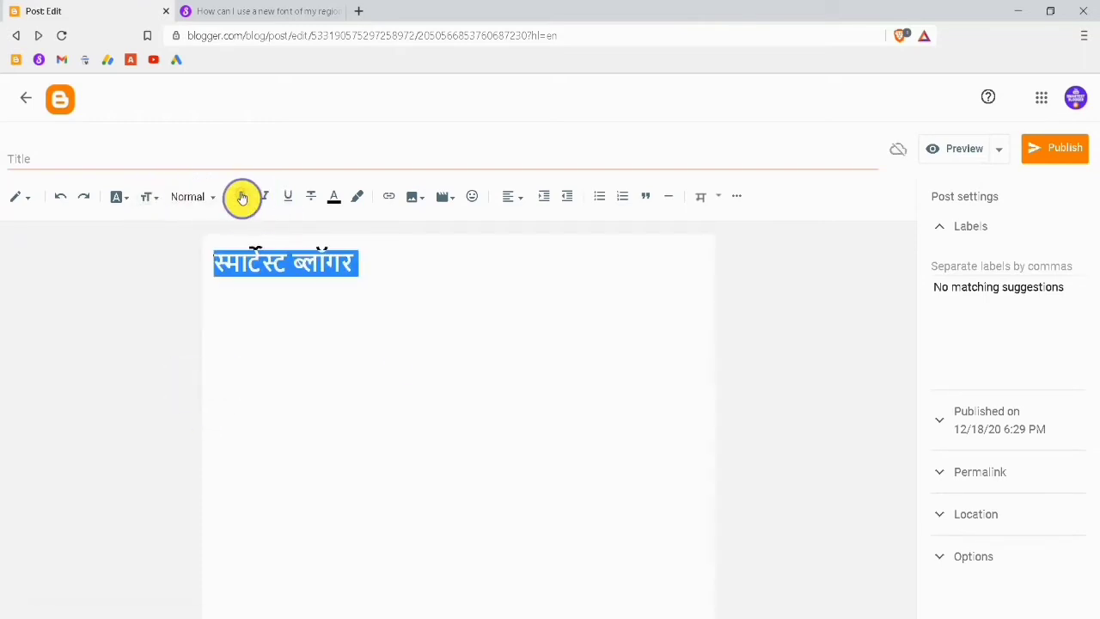
click(414, 265)
drag(415, 264, 181, 278)
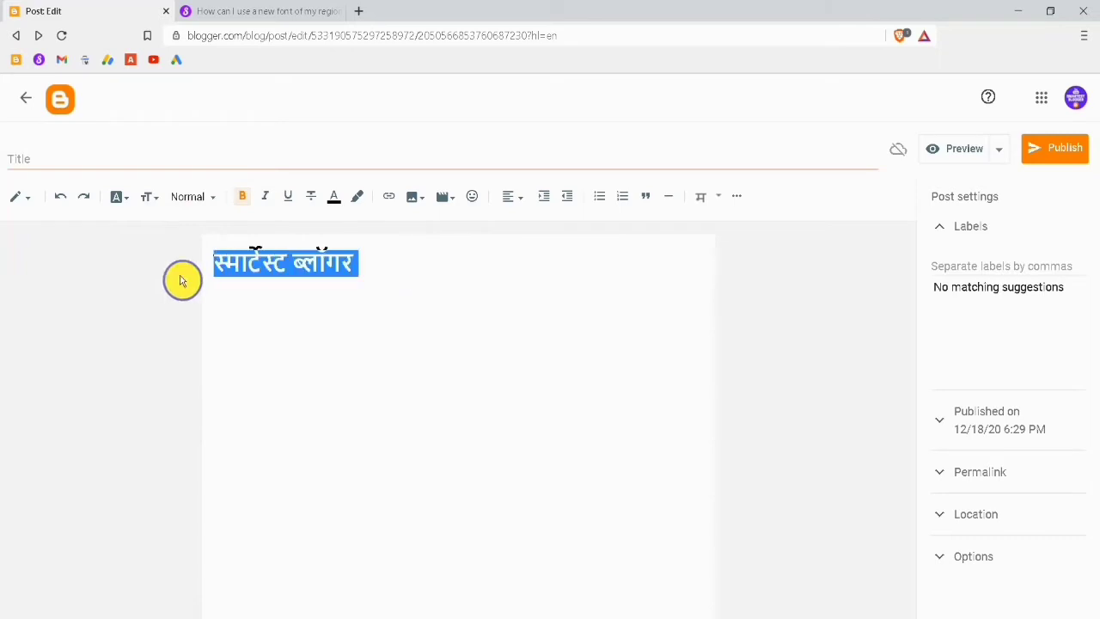
click(421, 288)
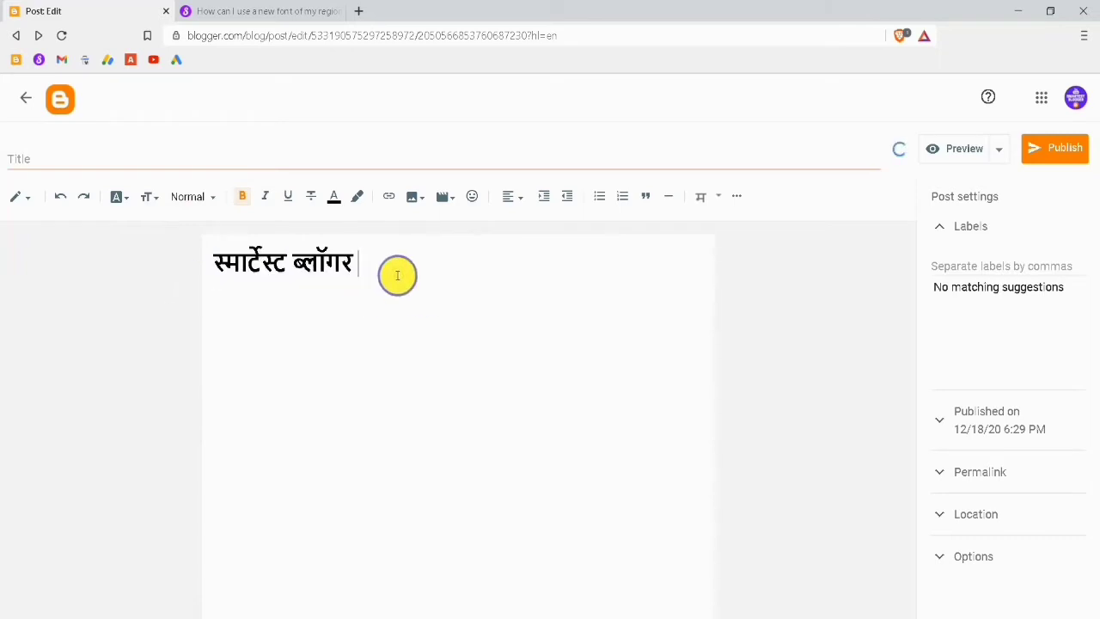
Try the built-in fonts Arial, Helvetica, Verdana and Courier on the Marathi text.
click(116, 204)
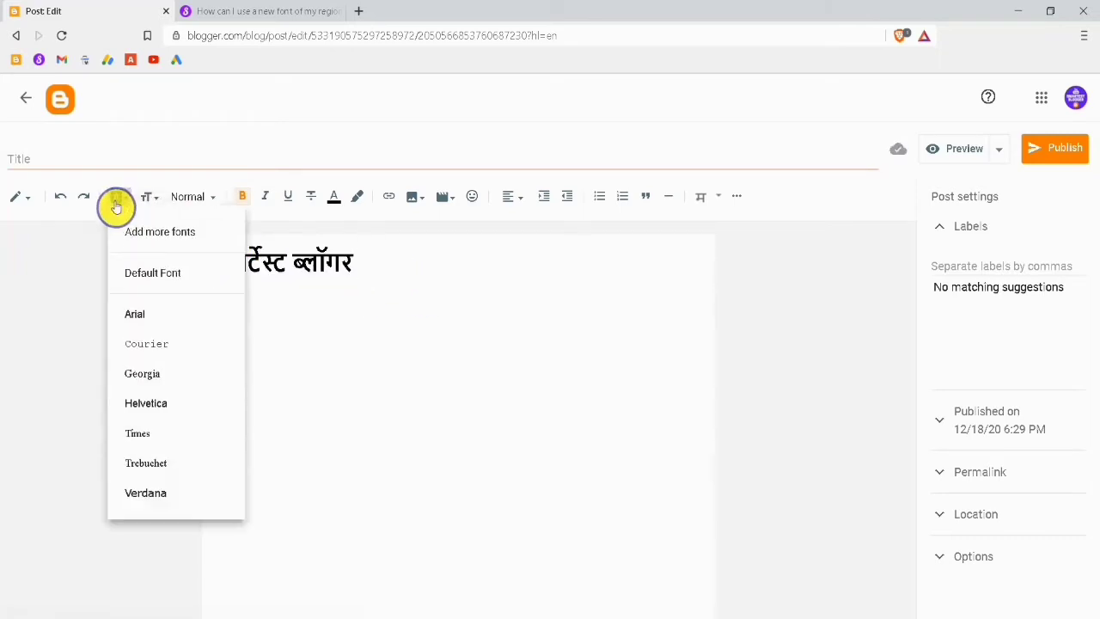
click(144, 311)
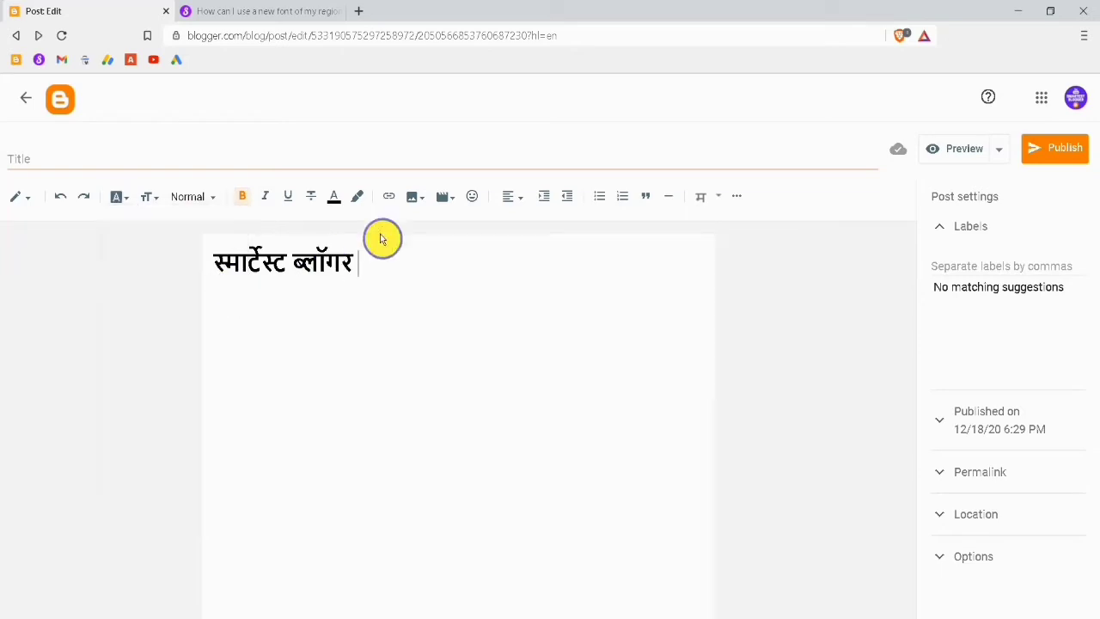
drag(378, 256, 120, 233)
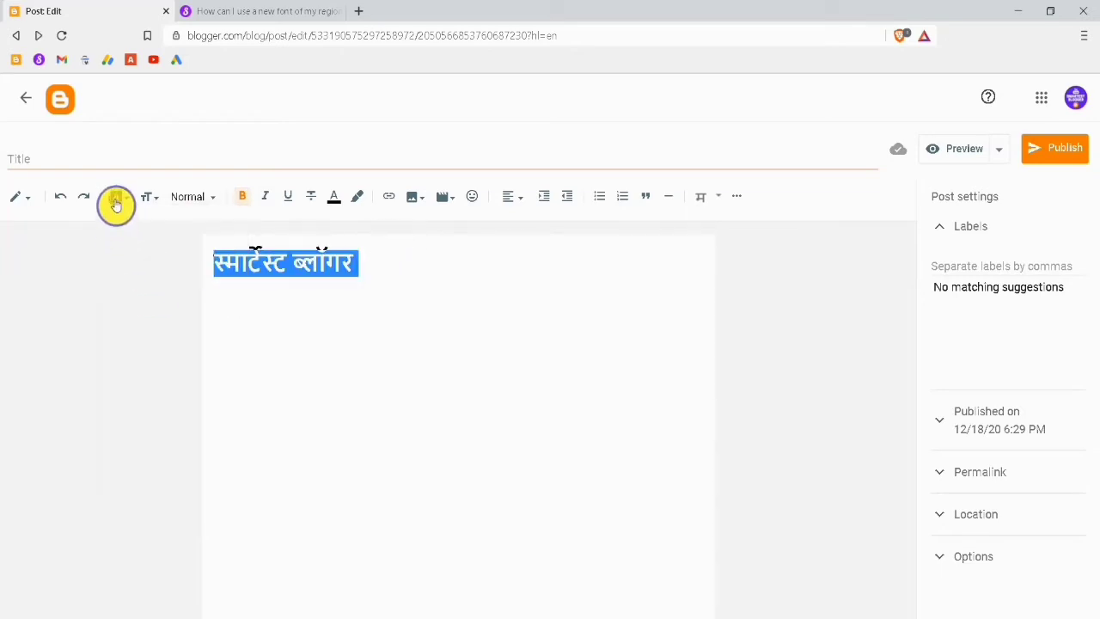
click(117, 198)
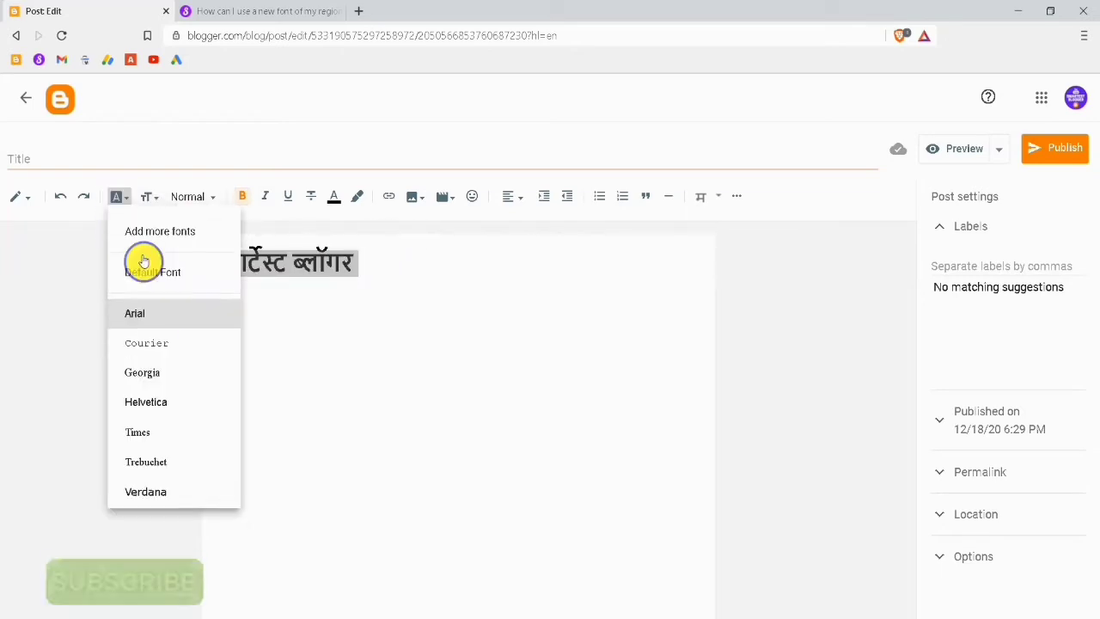
click(165, 414)
click(117, 199)
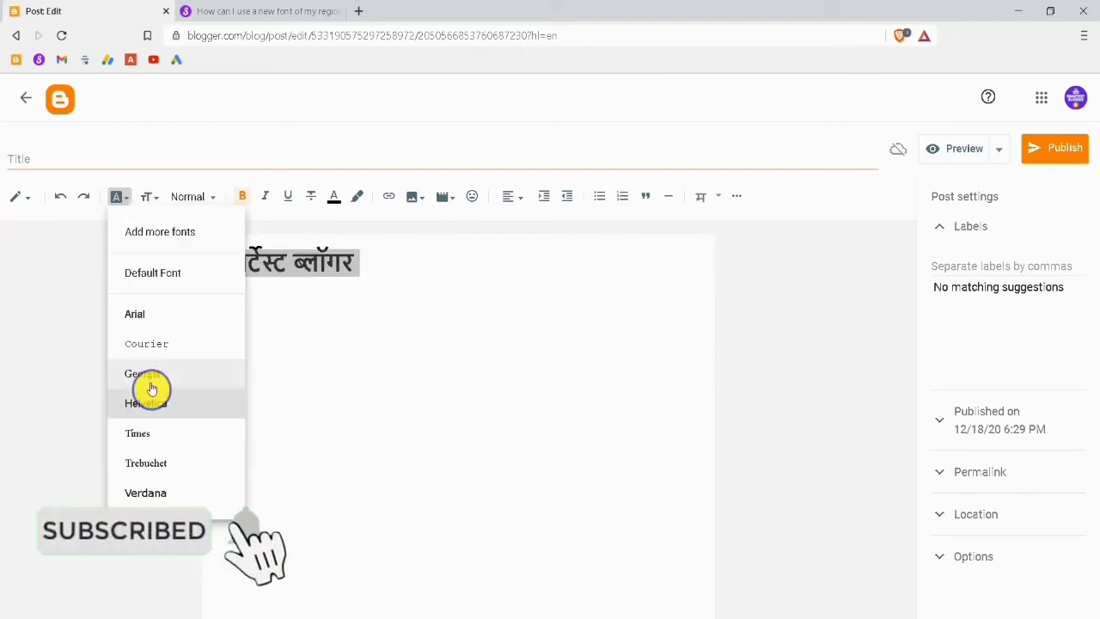
click(148, 496)
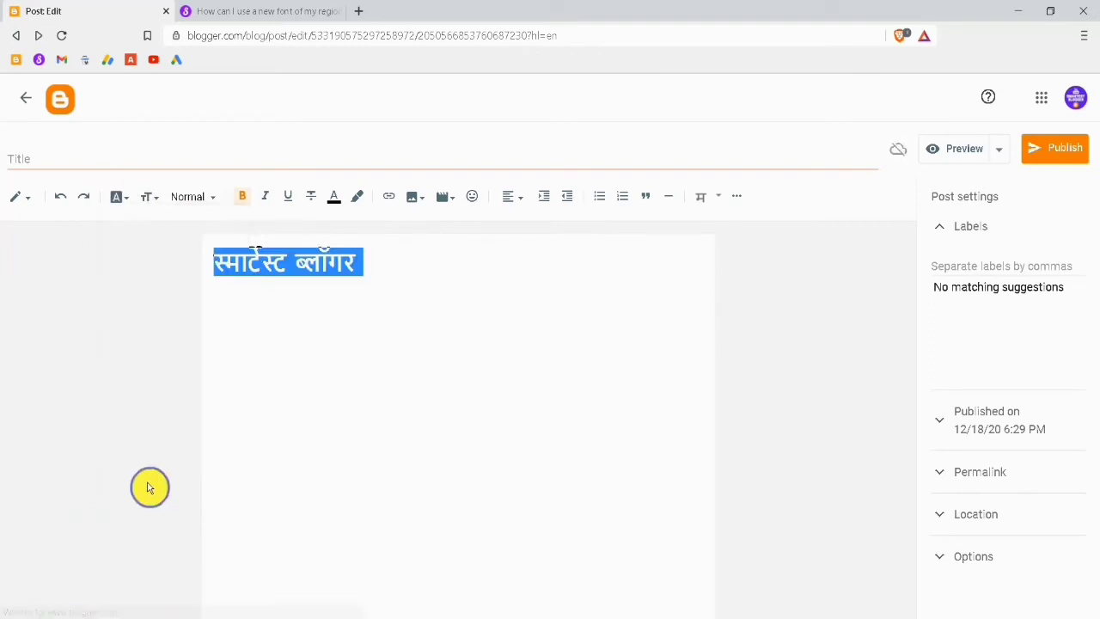
click(115, 197)
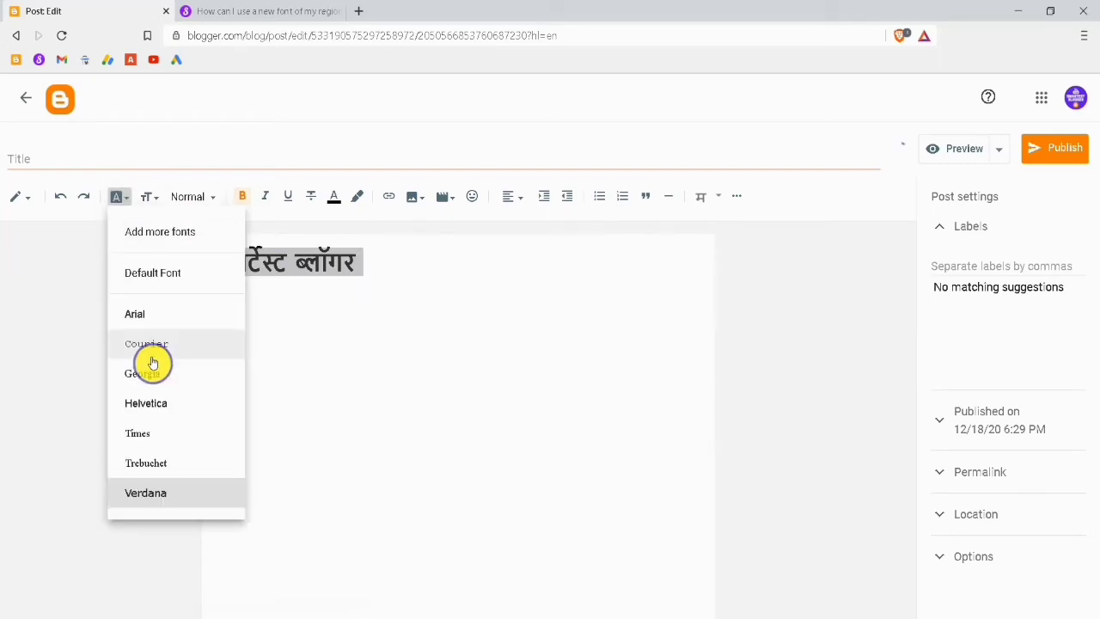
click(151, 354)
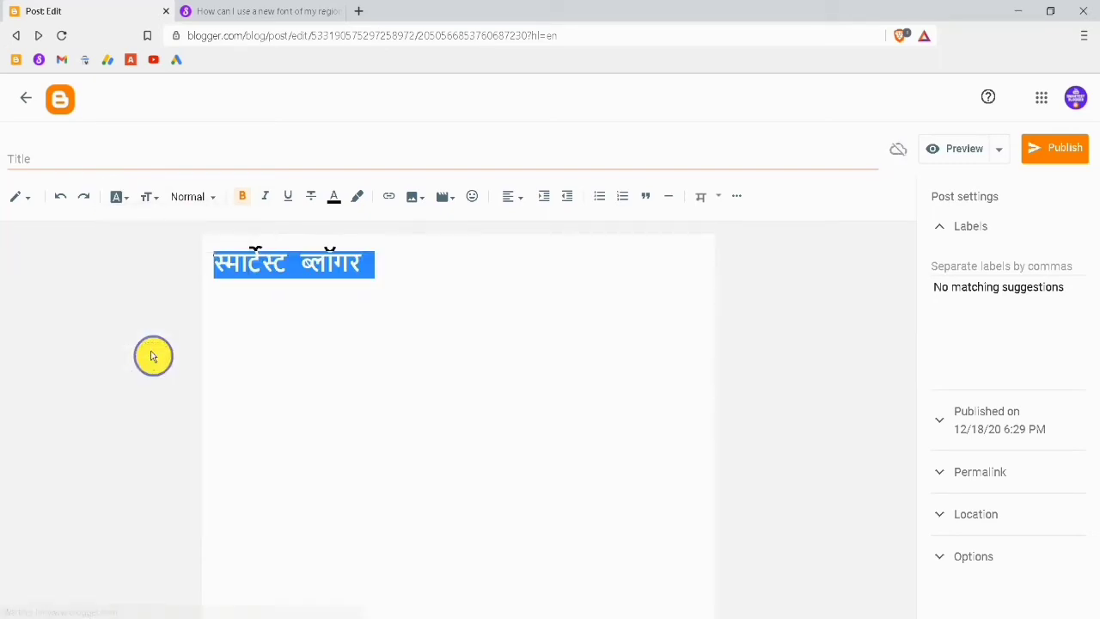
Open the selection of additional fonts and filter it by the Devanagari script.
click(121, 197)
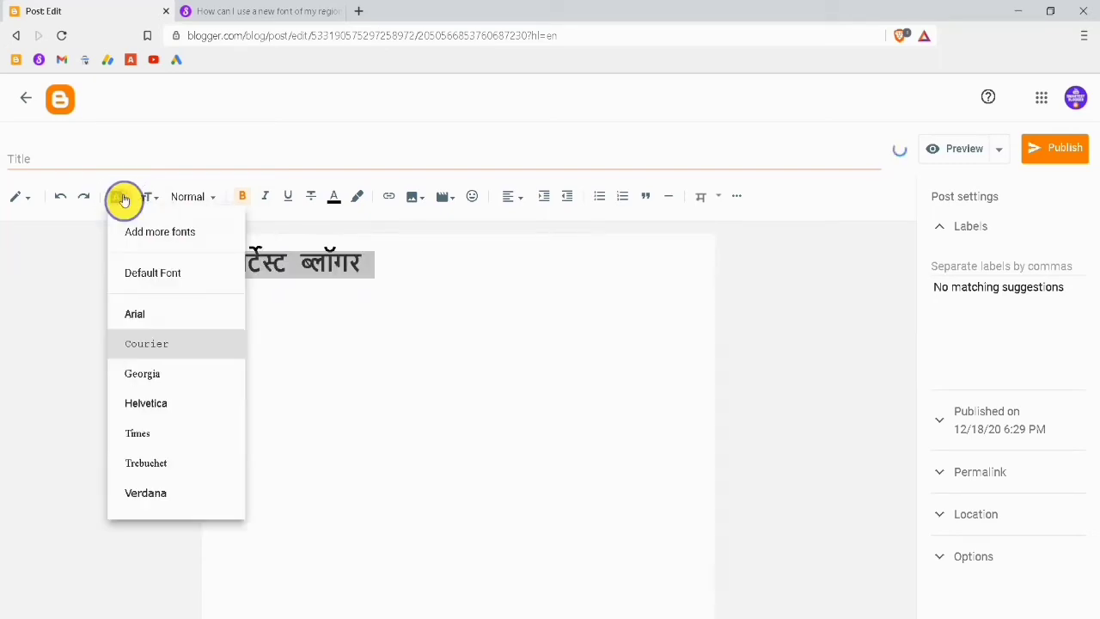
click(158, 225)
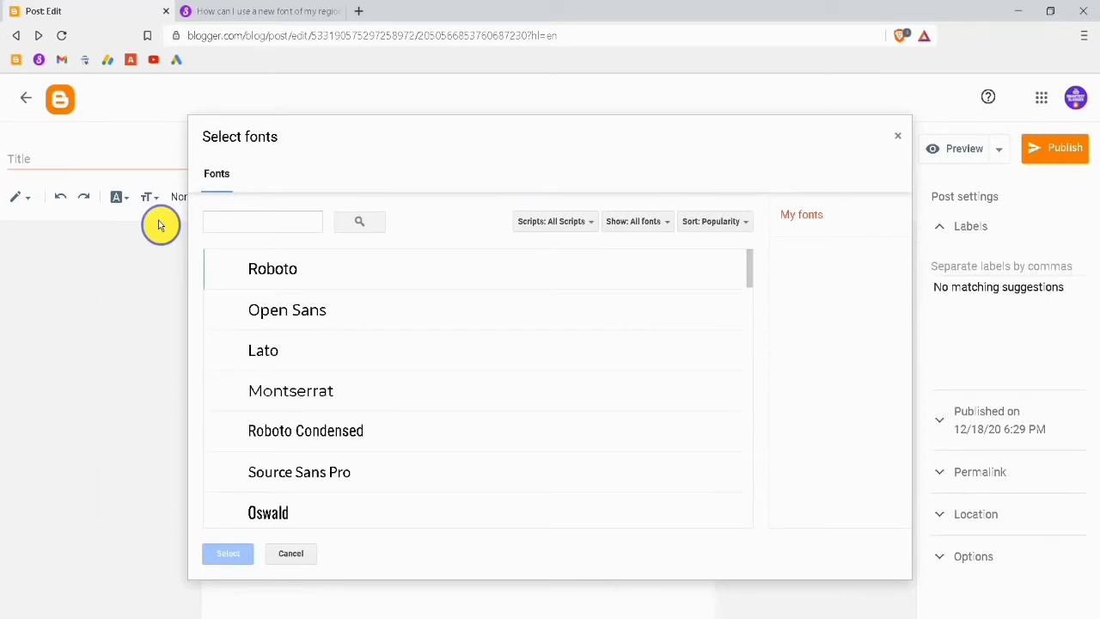
scroll(270, 456, down, 5)
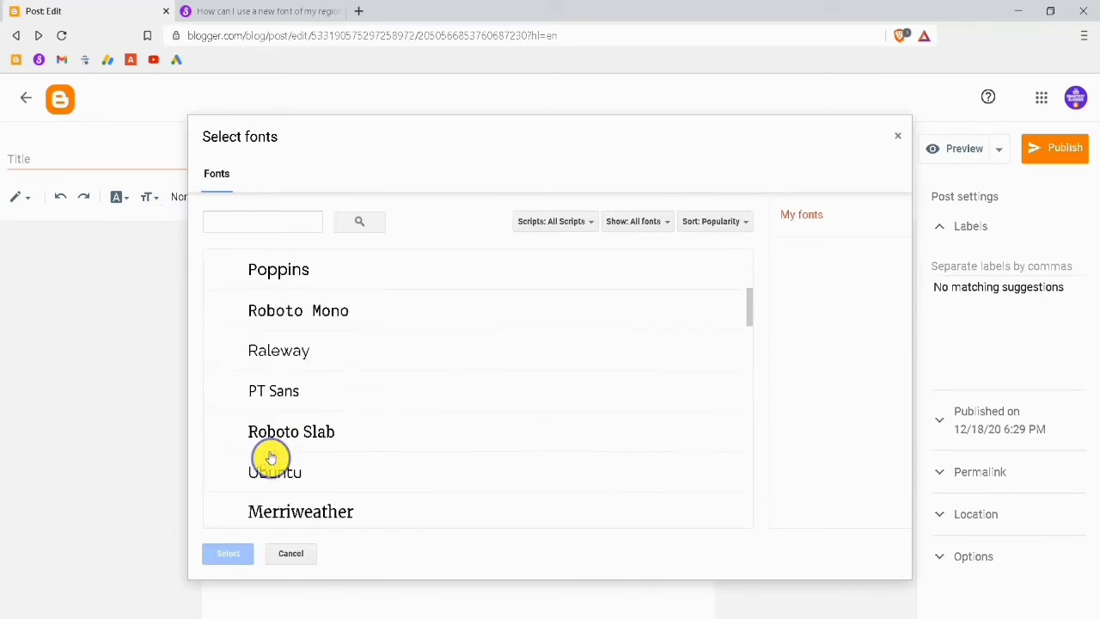
scroll(270, 456, up, 5)
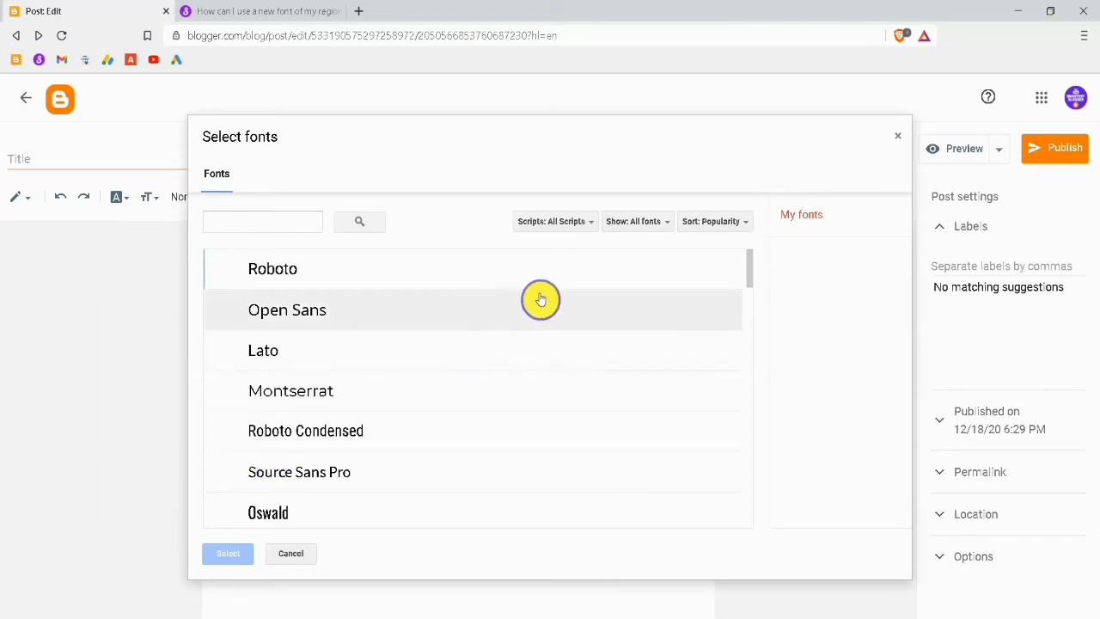
click(575, 223)
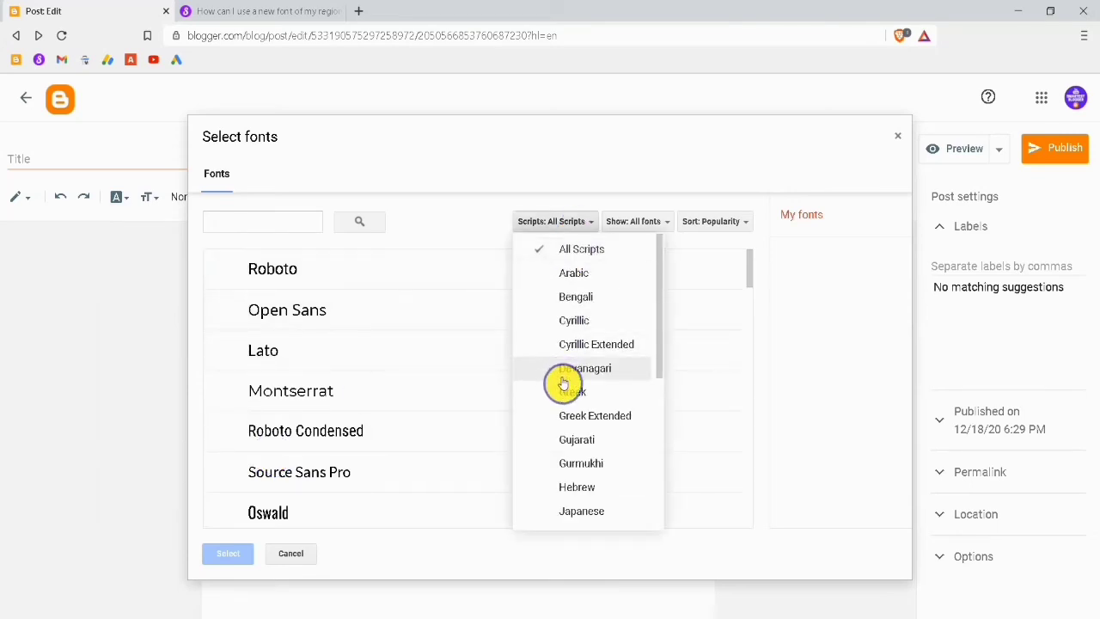
scroll(565, 380, down, 1)
scroll(563, 381, down, 3)
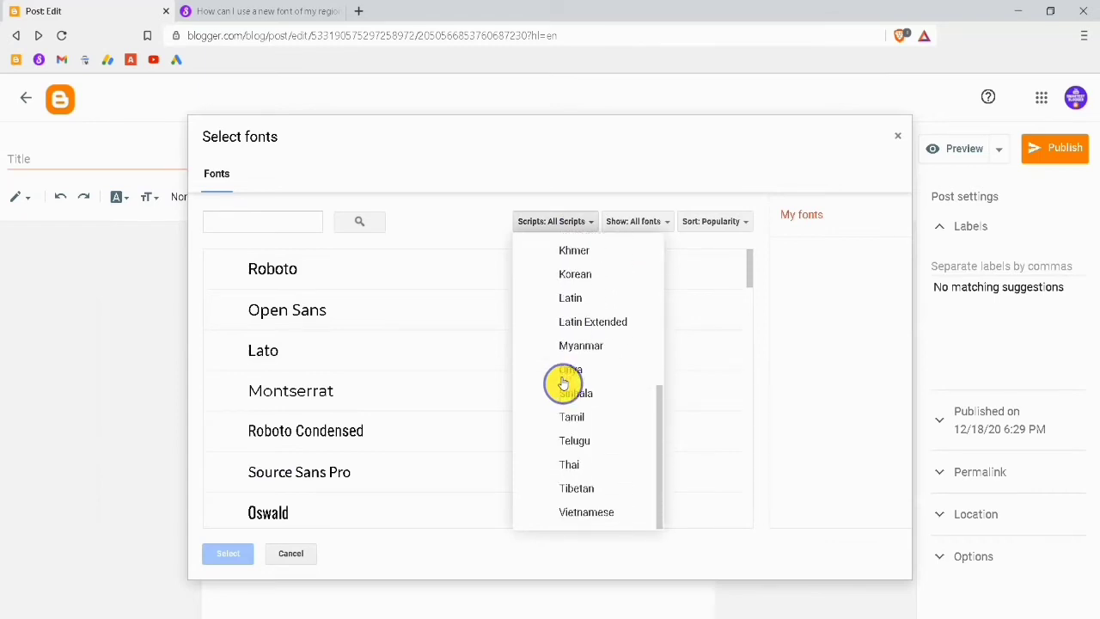
scroll(563, 383, up, 3)
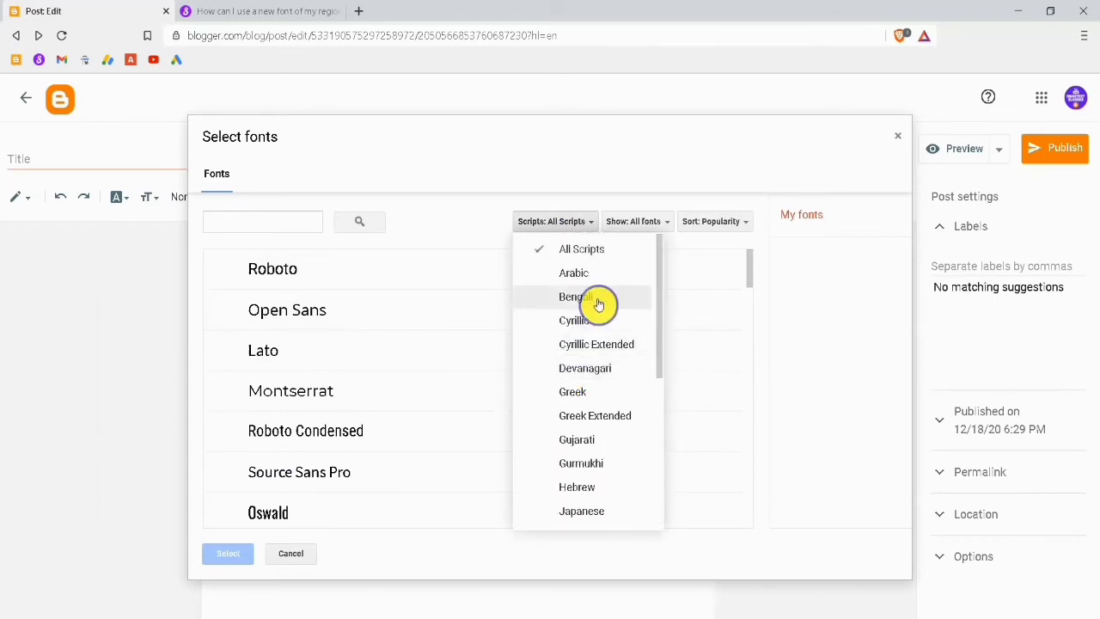
scroll(572, 446, down, 1)
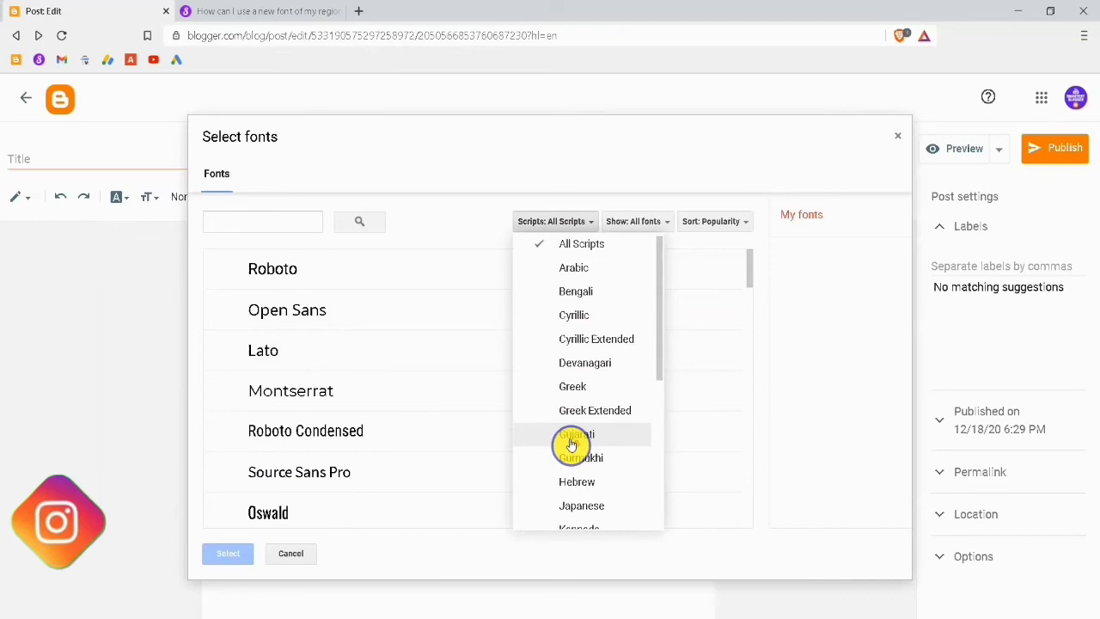
click(592, 368)
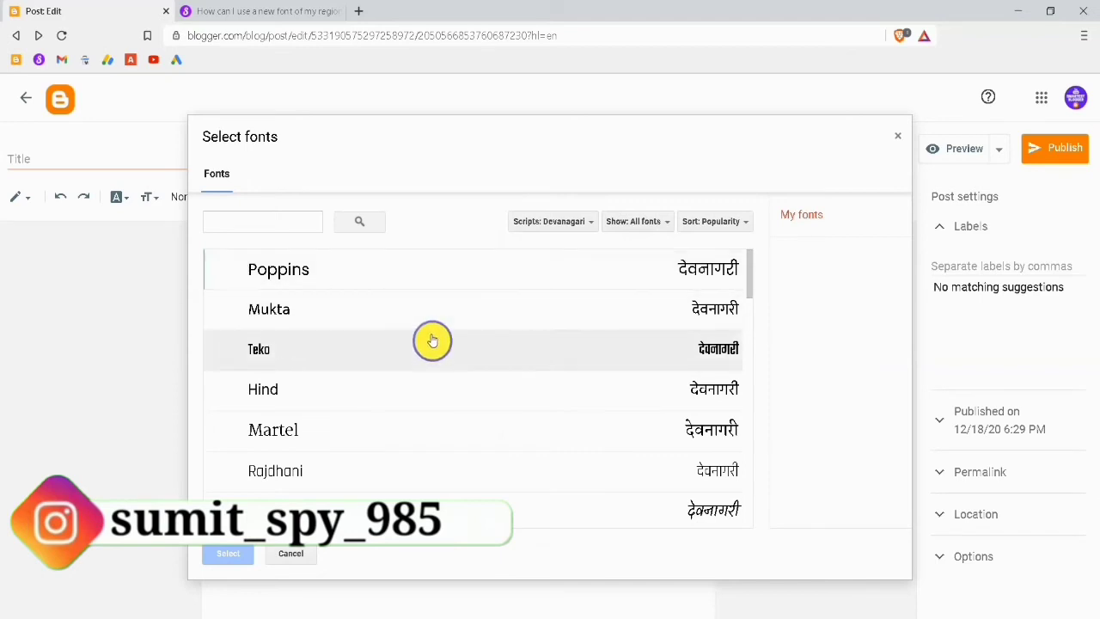
Add the Kalam font from the Devanagari list to the post's available fonts.
scroll(432, 339, down, 3)
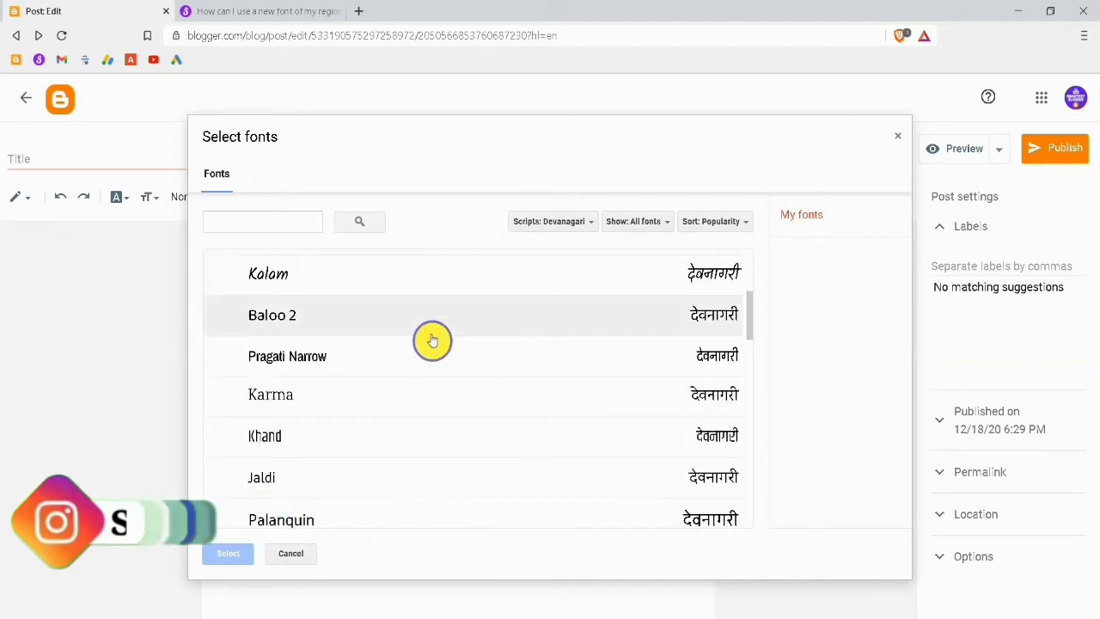
click(343, 286)
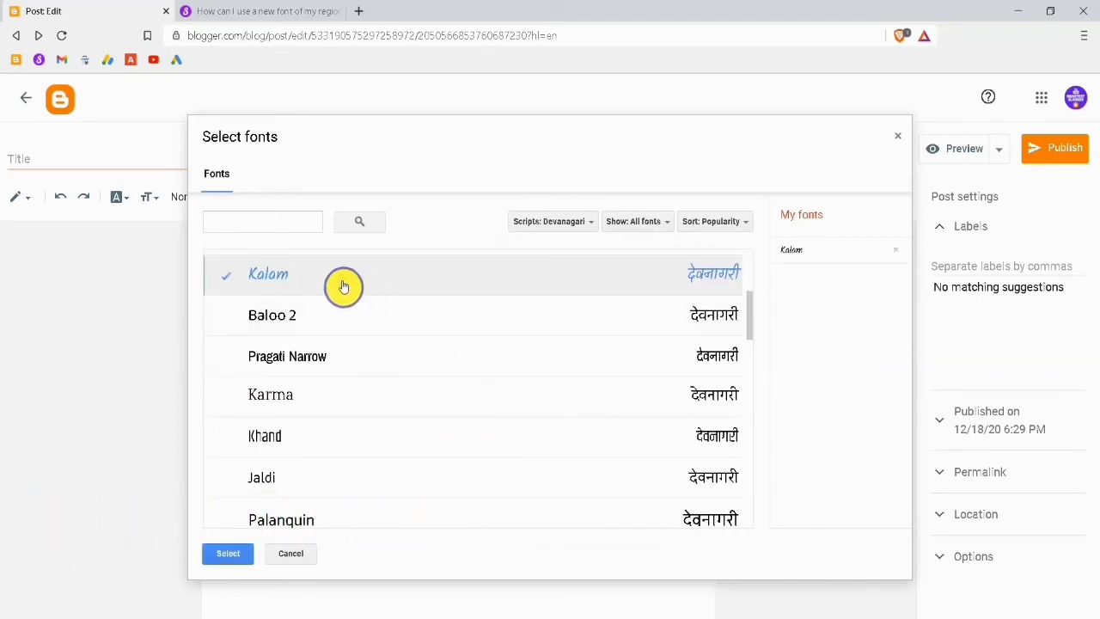
click(231, 554)
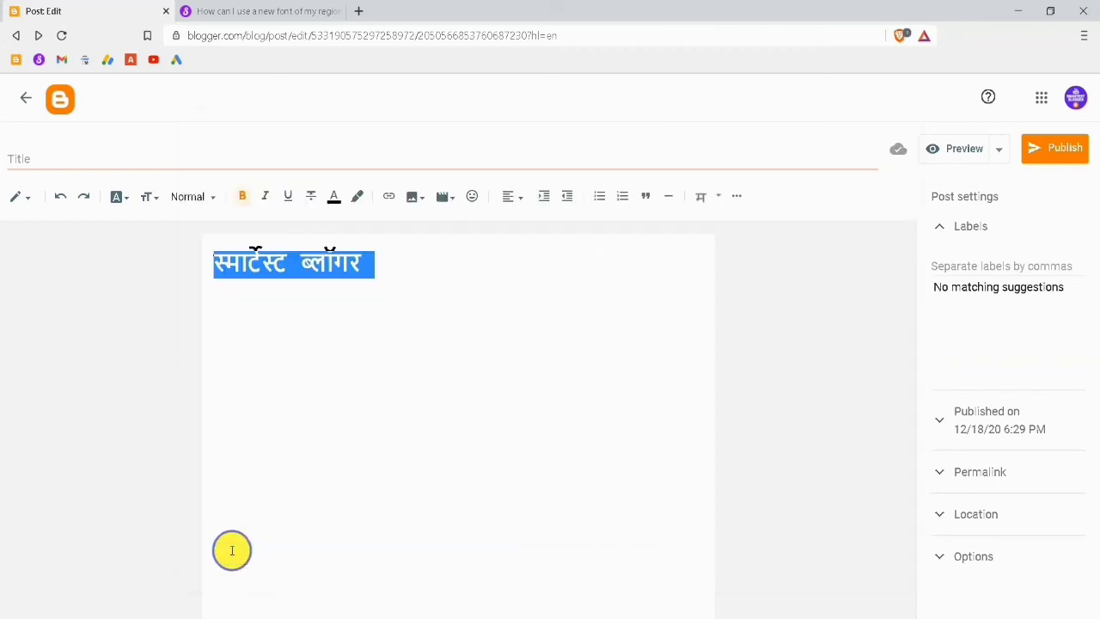
Apply the Kalam font to the Marathi text स्मार्टेस्ट ब्लॉगर in the post body.
click(329, 312)
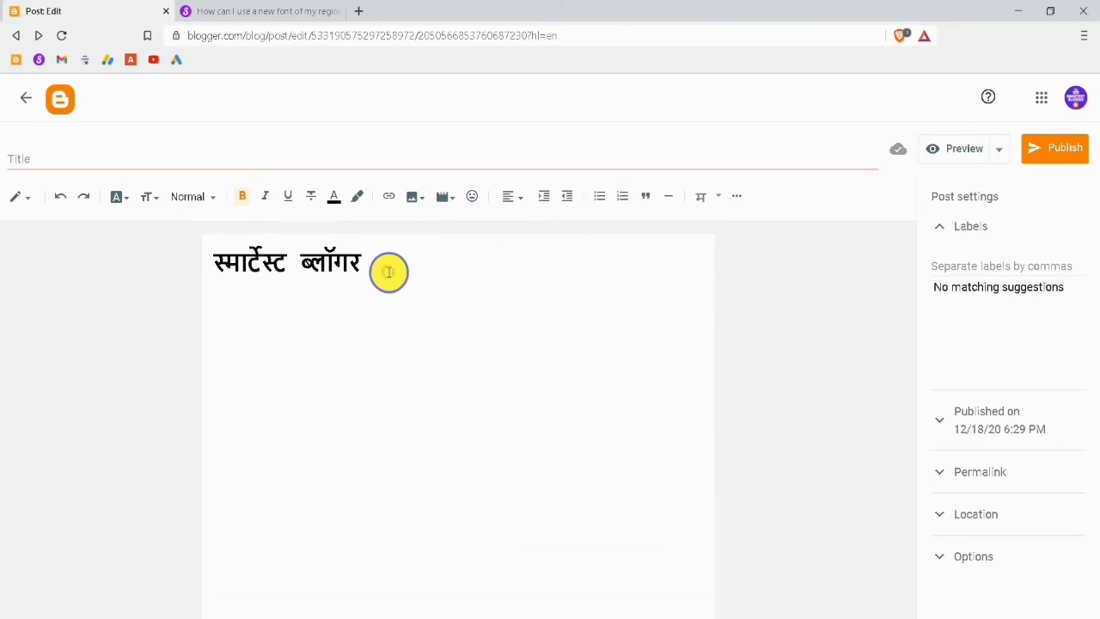
drag(388, 271, 216, 263)
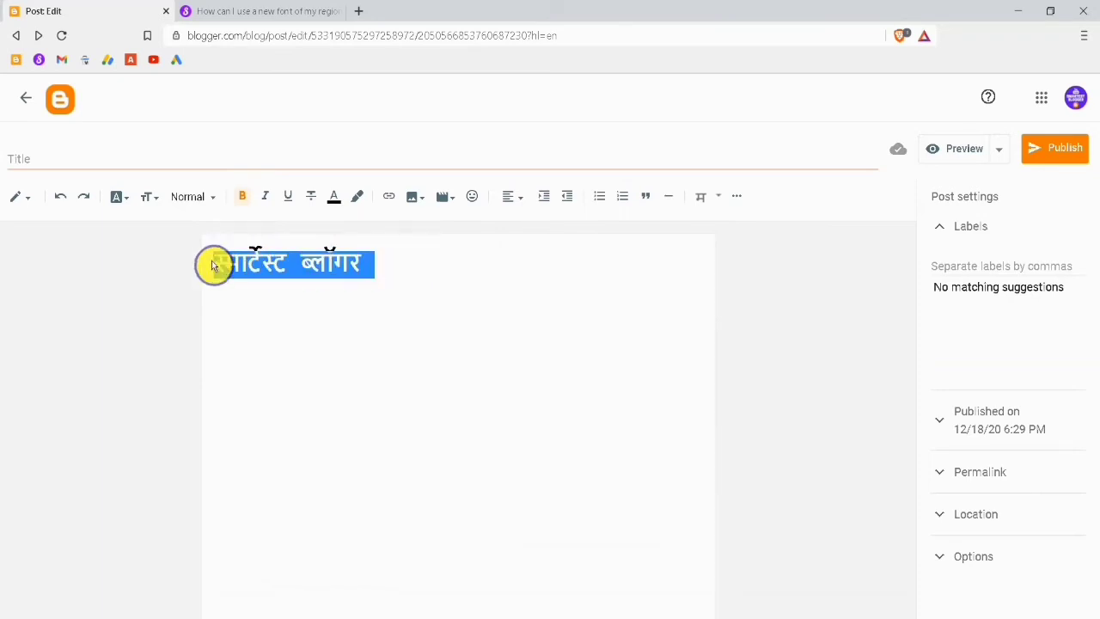
click(112, 206)
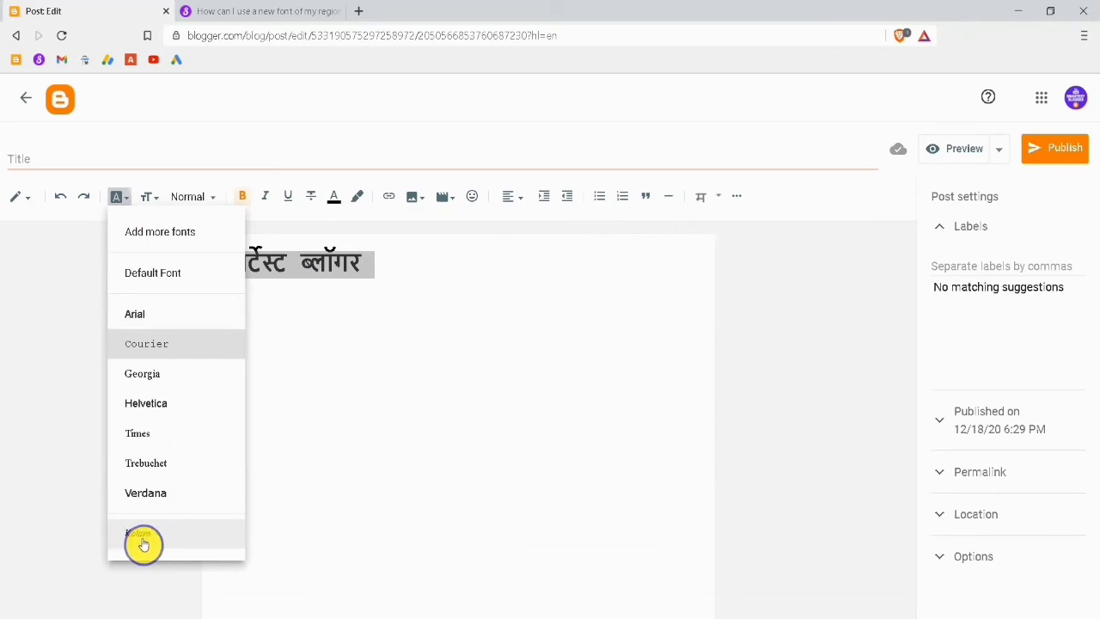
click(142, 540)
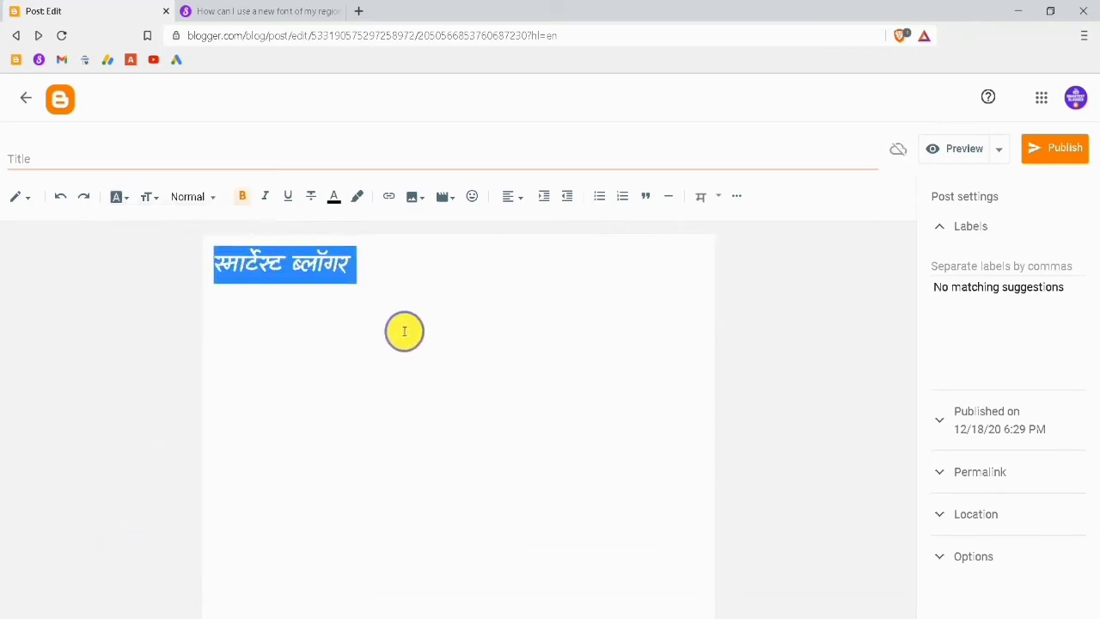
click(411, 289)
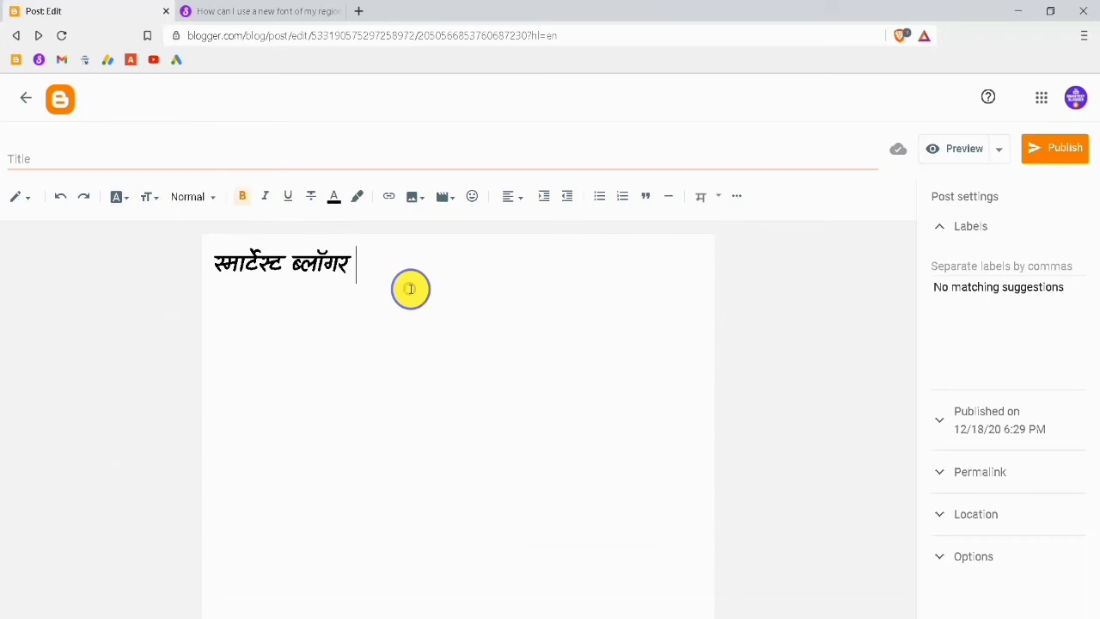
Select the Marathi text, open the selection of additional fonts and filter it by the Devanagari script.
drag(355, 264, 201, 233)
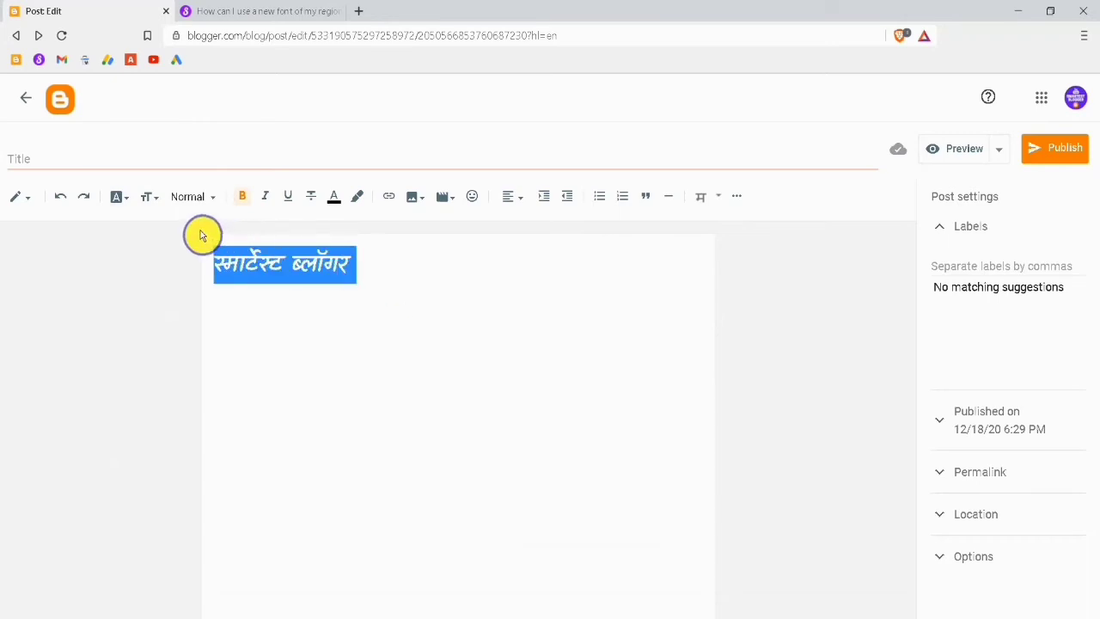
click(121, 196)
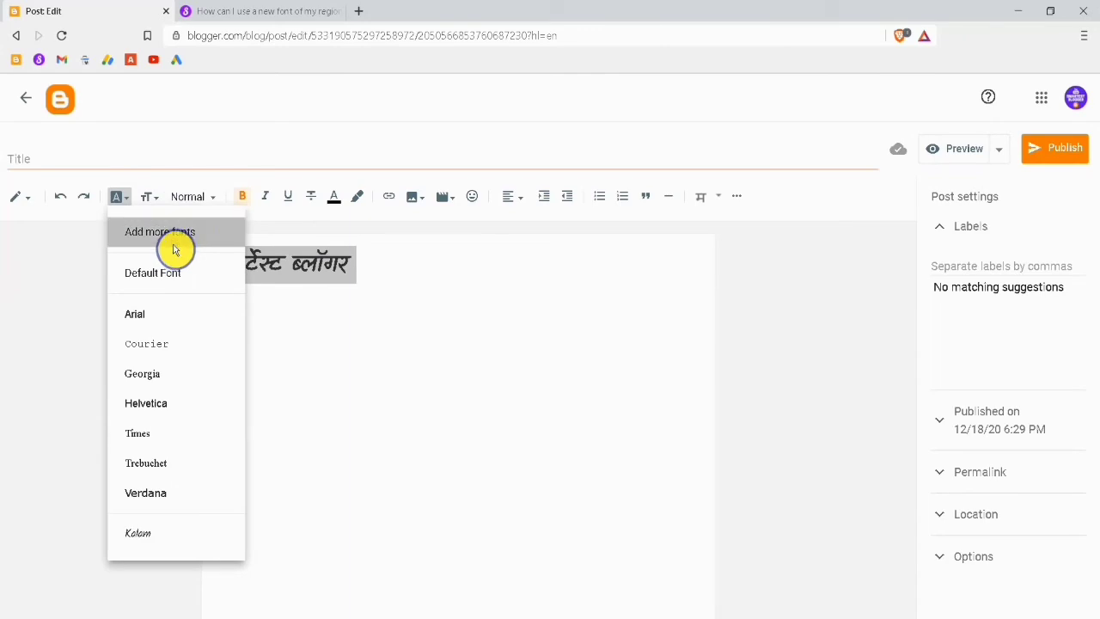
click(173, 247)
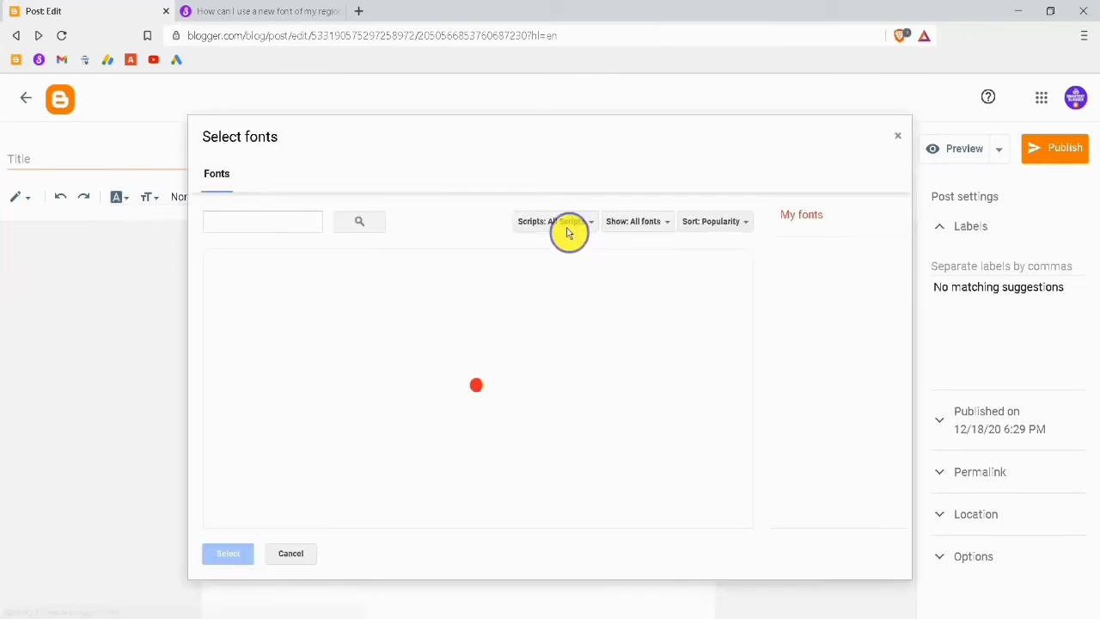
click(567, 225)
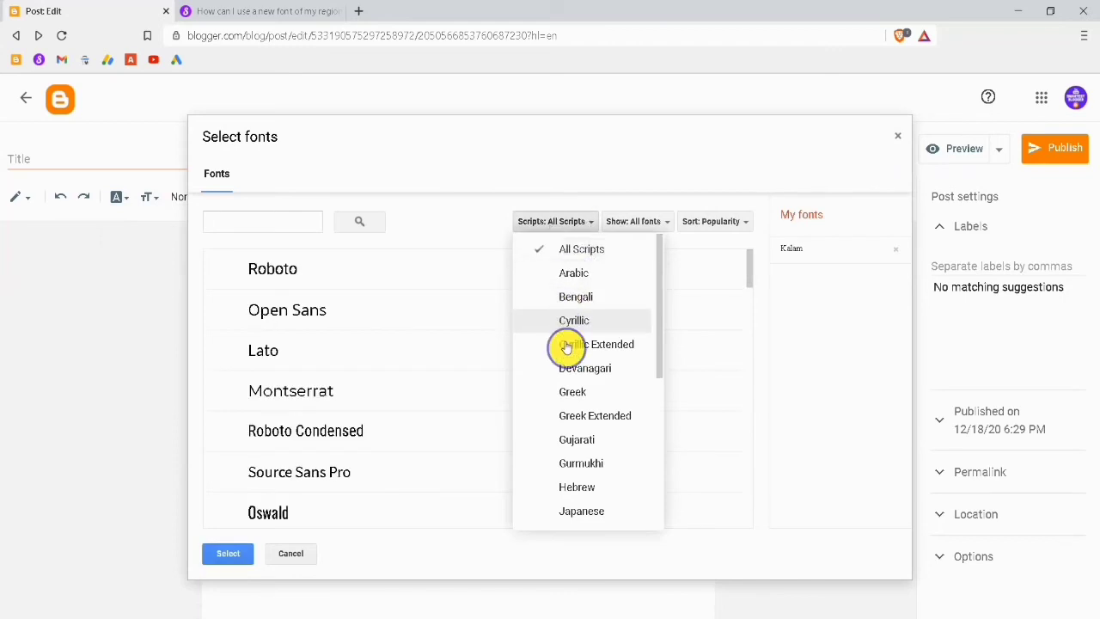
click(560, 371)
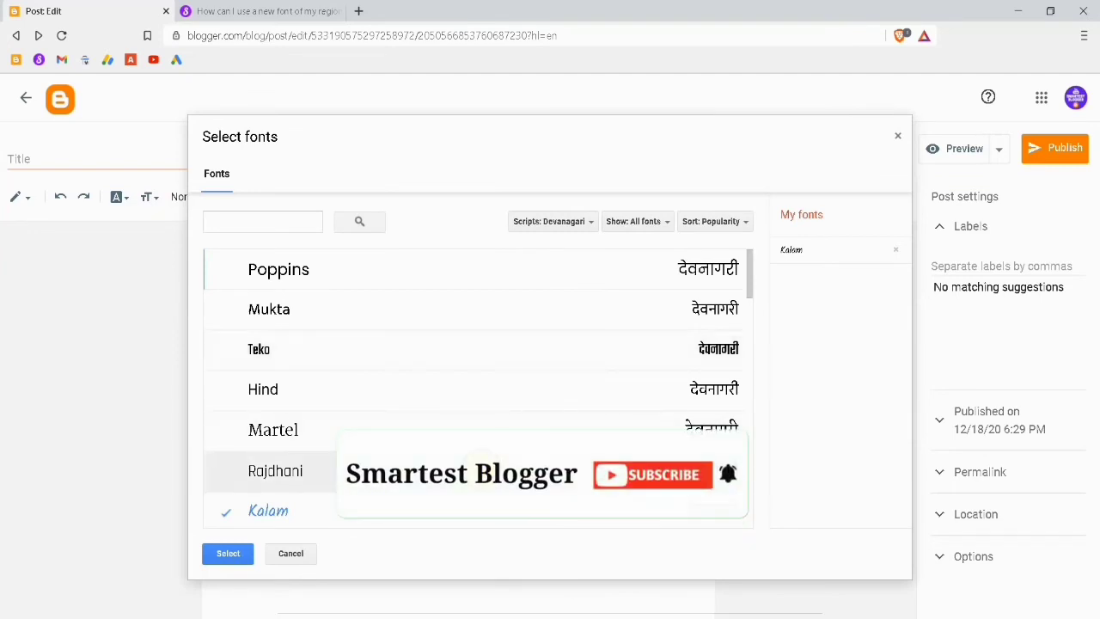
Look through the whole list of Devanagari fonts and return to its beginning.
scroll(560, 381, down, 1)
scroll(661, 494, down, 3)
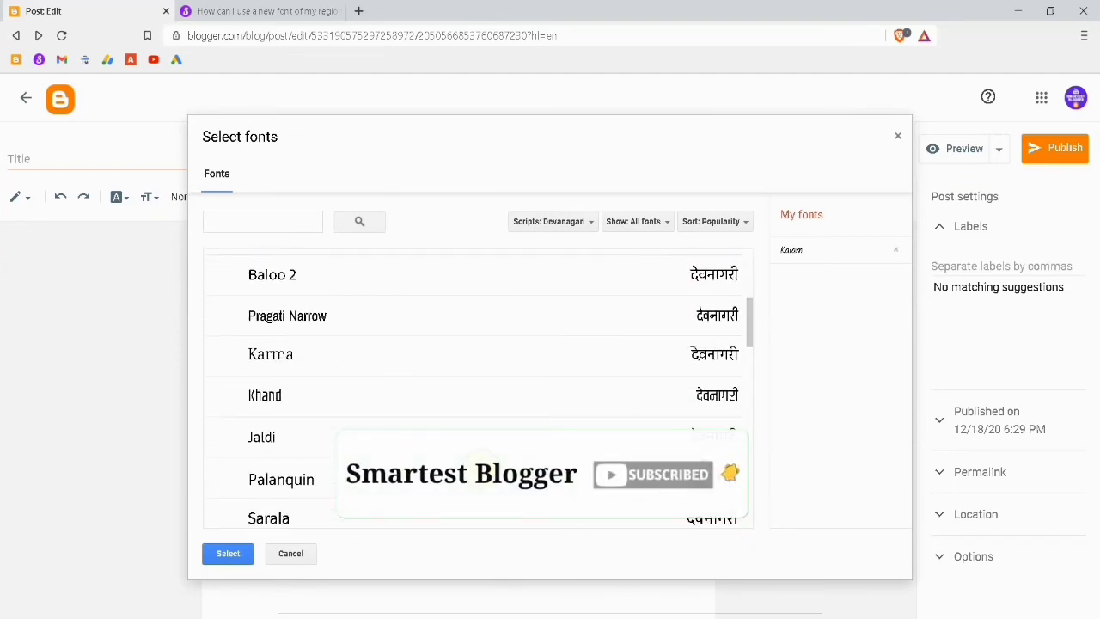
scroll(481, 468, down, 5)
scroll(482, 469, down, 5)
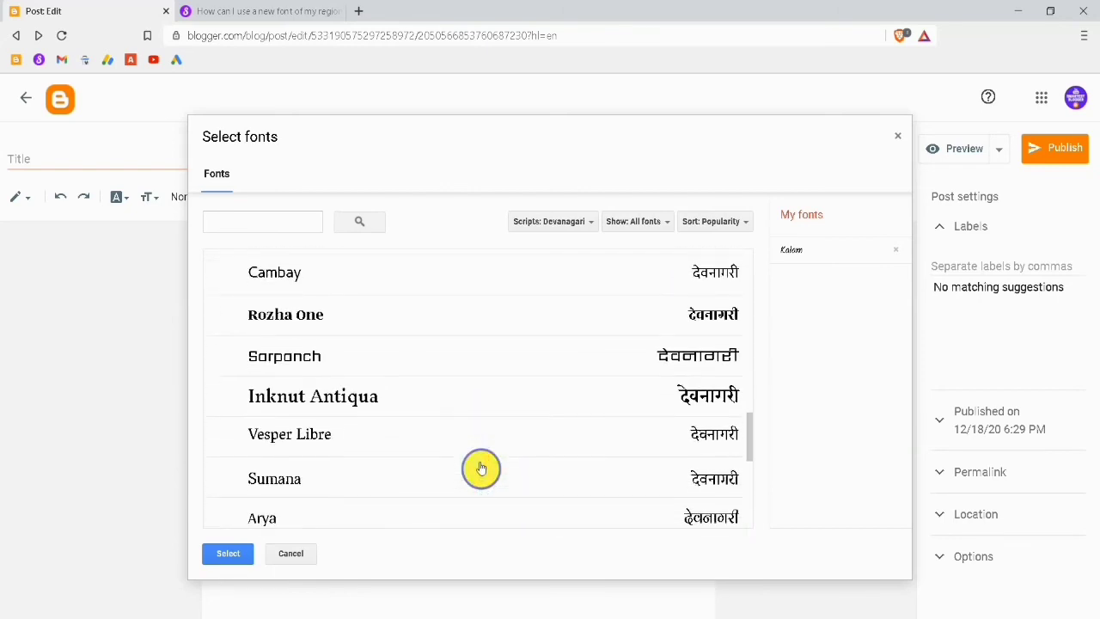
scroll(481, 468, down, 3)
scroll(481, 468, down, 2)
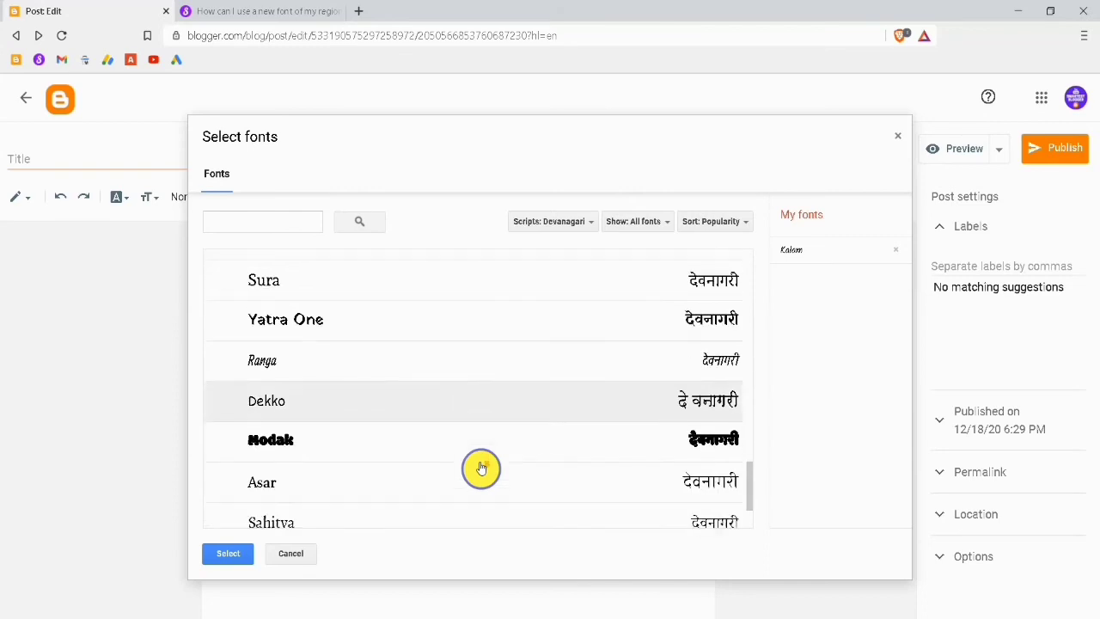
scroll(481, 469, up, 1)
scroll(481, 468, down, 1)
scroll(481, 468, down, 1)
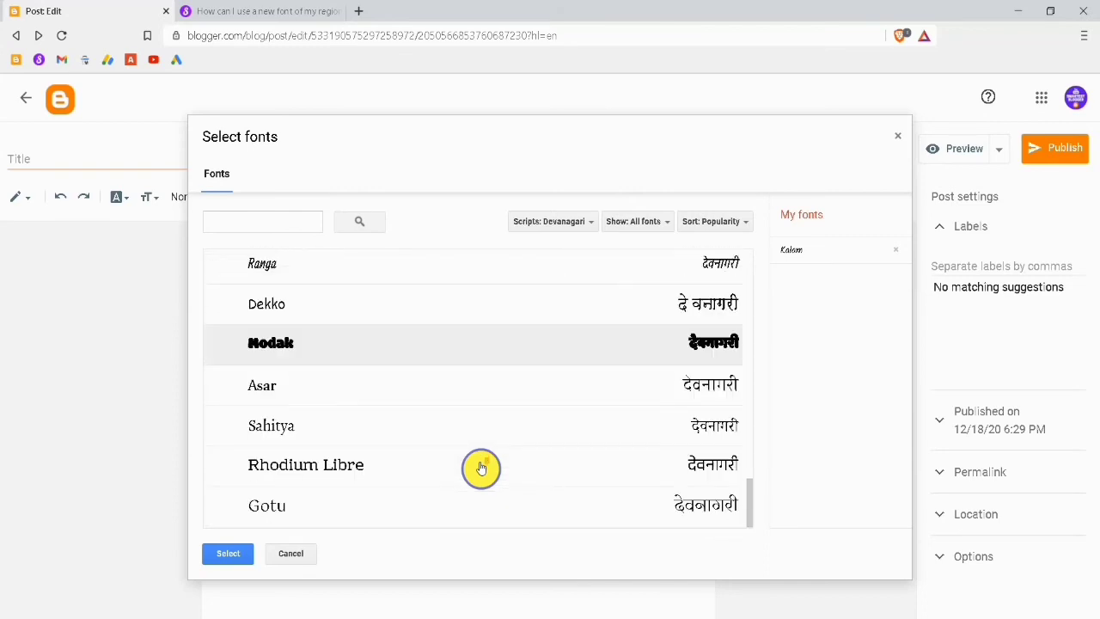
scroll(481, 468, up, 5)
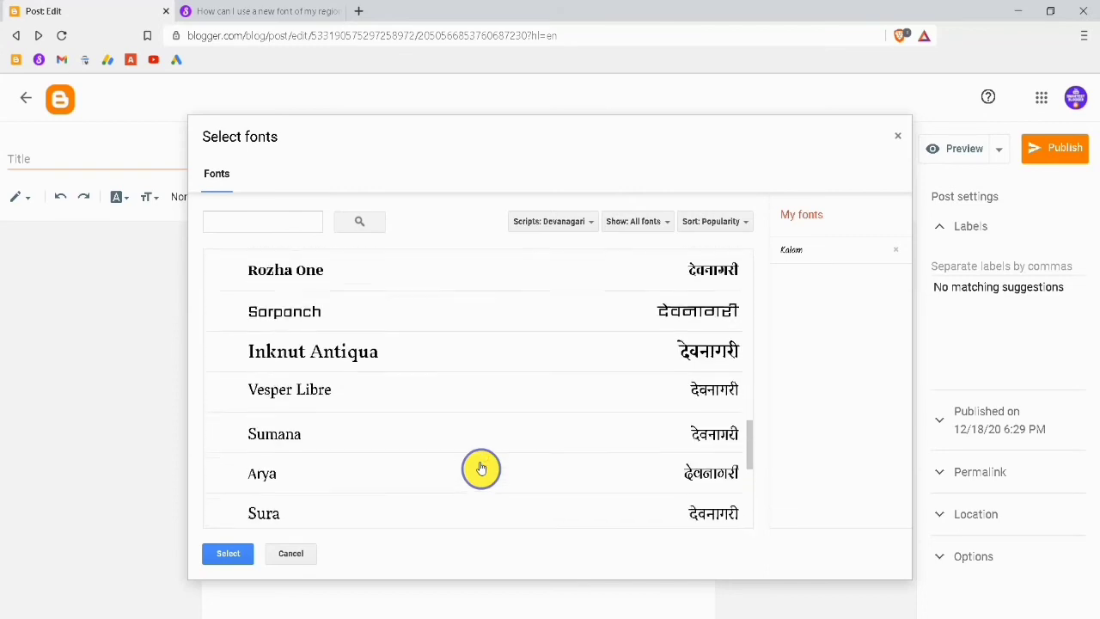
scroll(481, 468, up, 2)
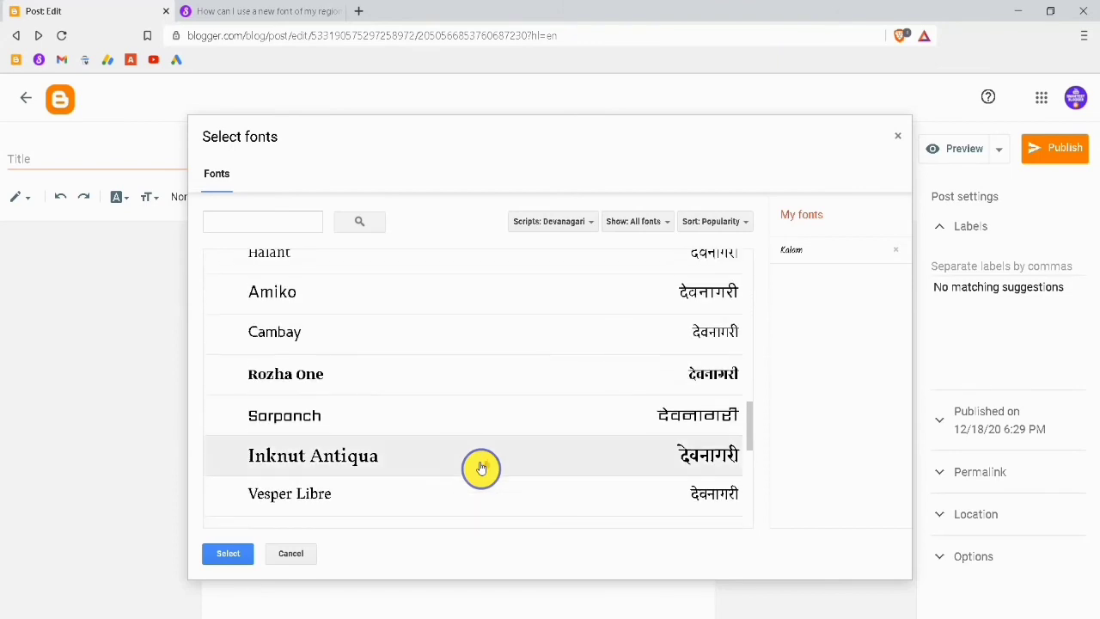
scroll(481, 469, up, 1)
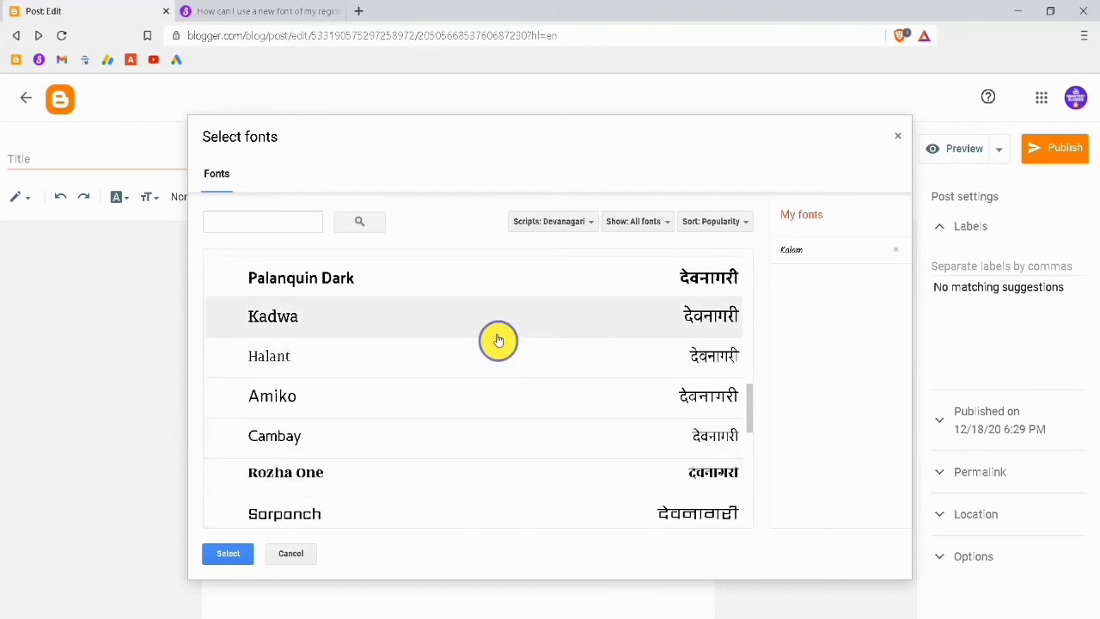
scroll(498, 339, up, 5)
scroll(498, 338, up, 1)
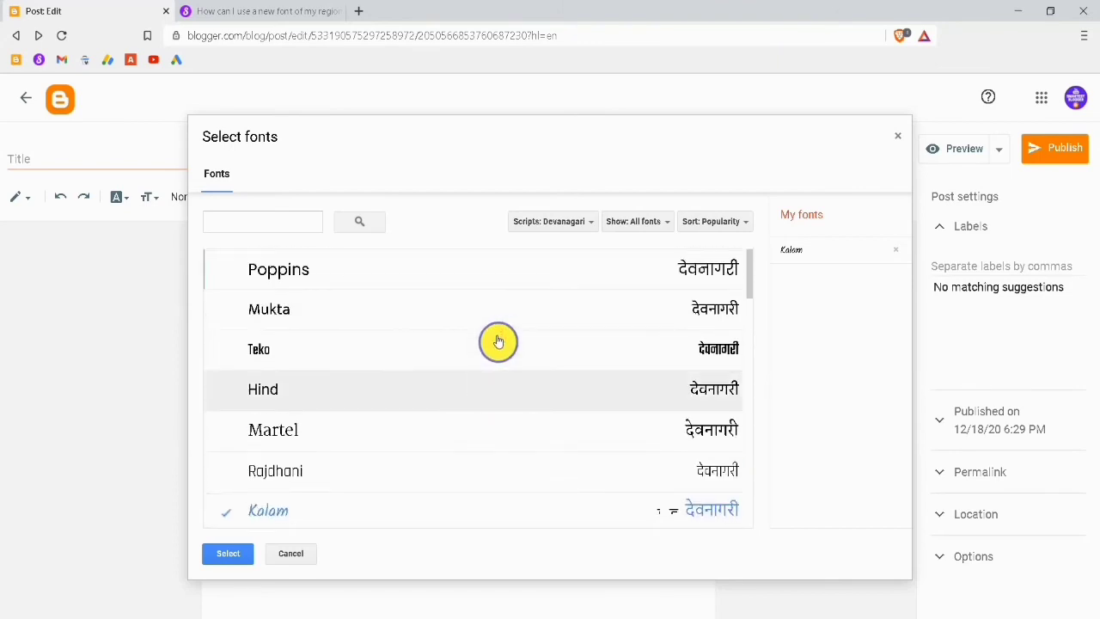
Add the Poppins font to the post's available fonts and apply it to the Marathi text स्मार्टेस्ट ब्लॉगर.
click(465, 267)
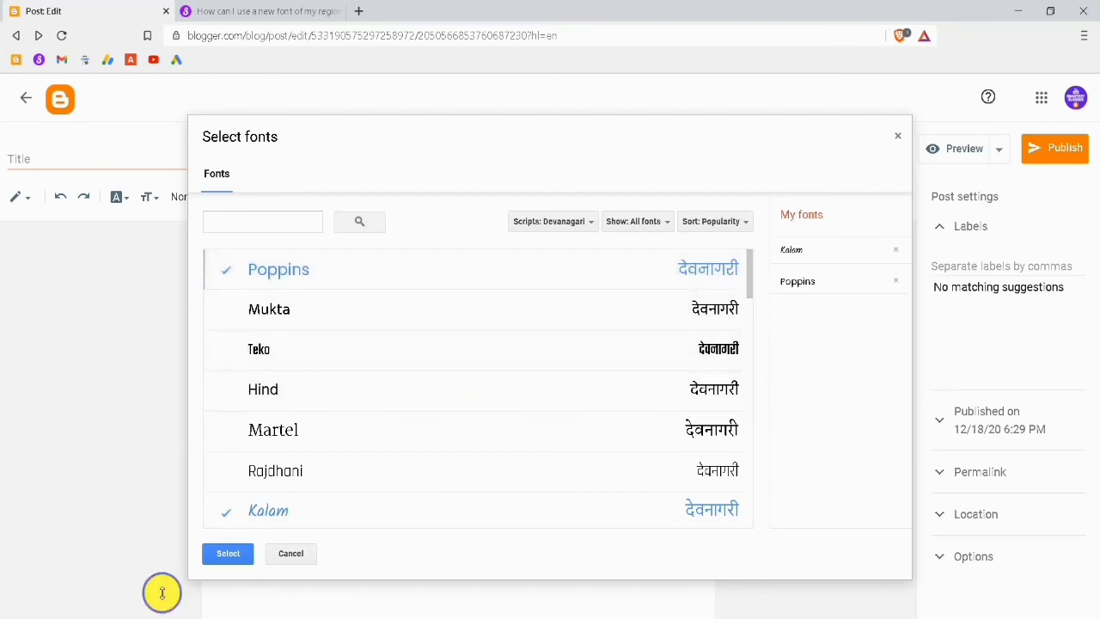
click(229, 553)
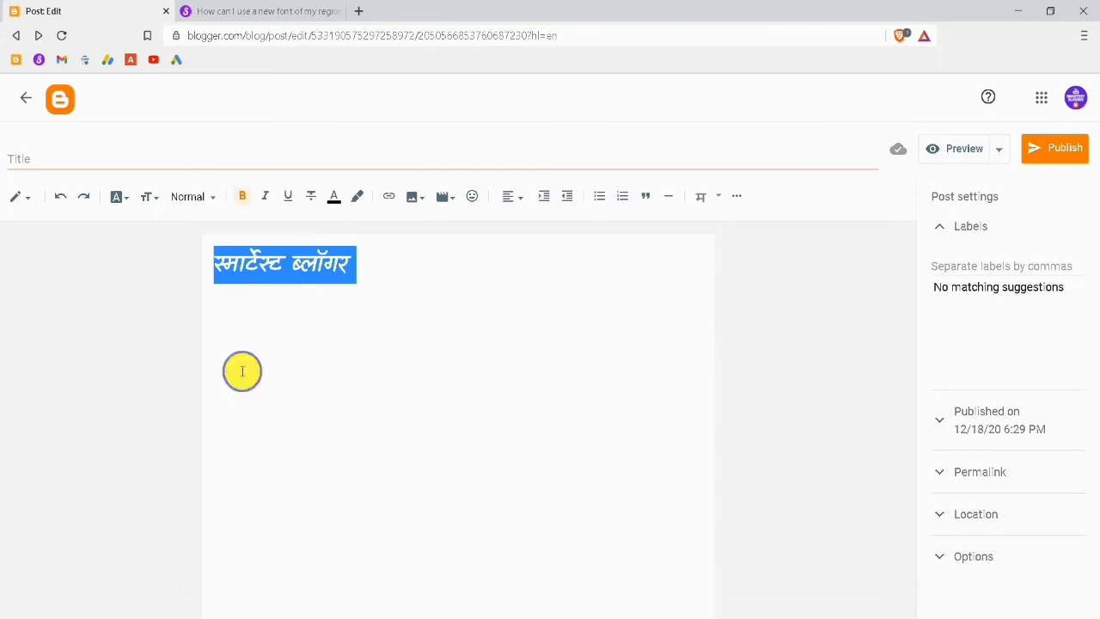
click(122, 198)
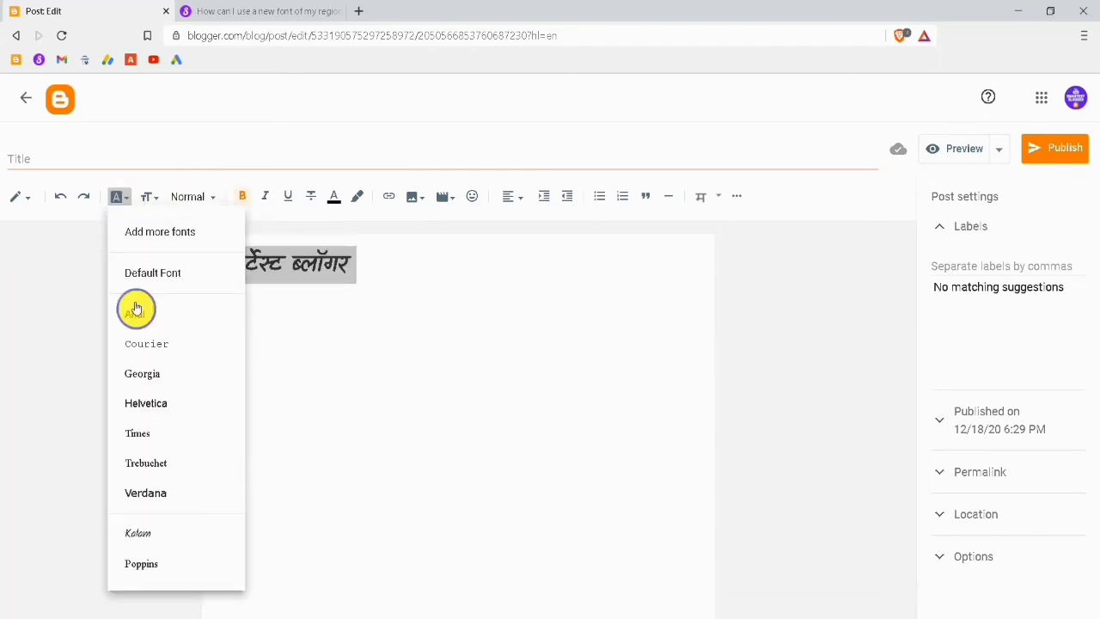
click(159, 571)
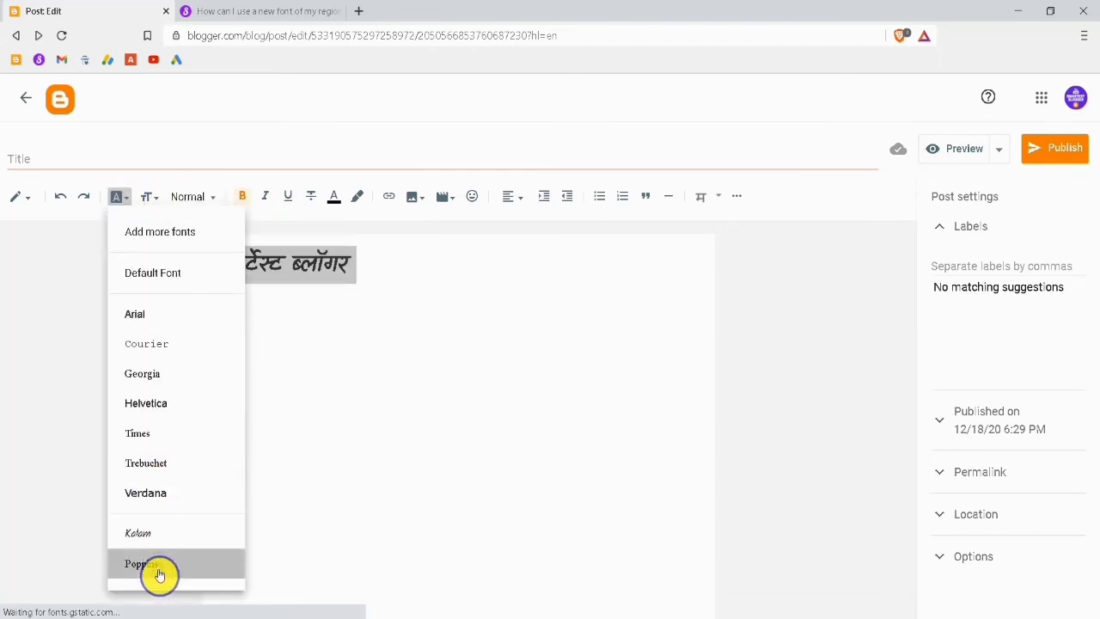
click(422, 289)
drag(422, 289, 213, 262)
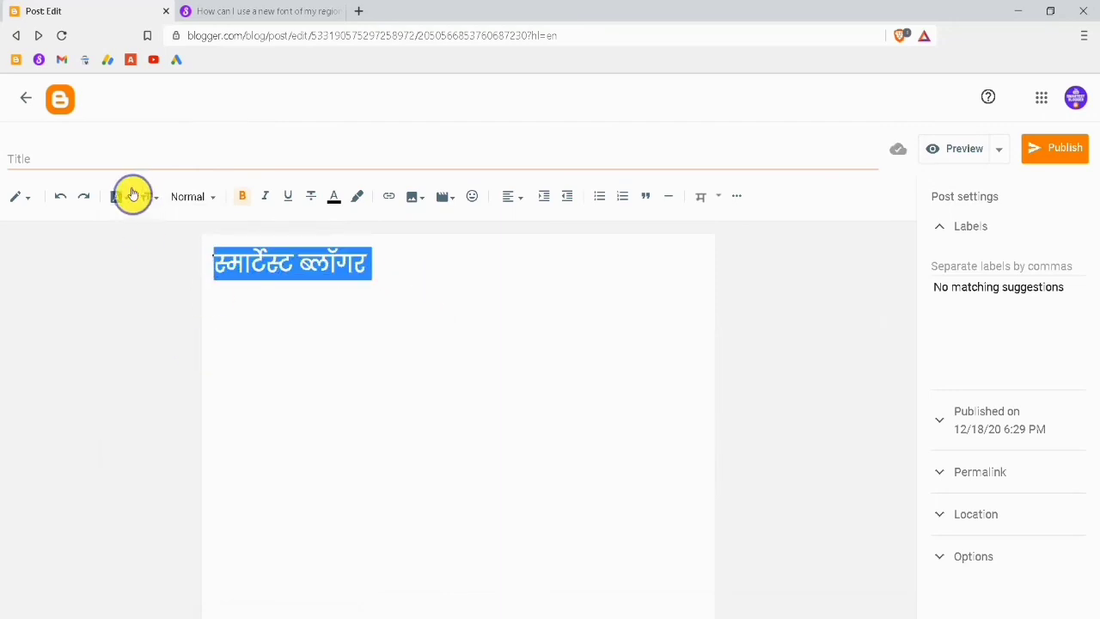
click(119, 197)
click(204, 329)
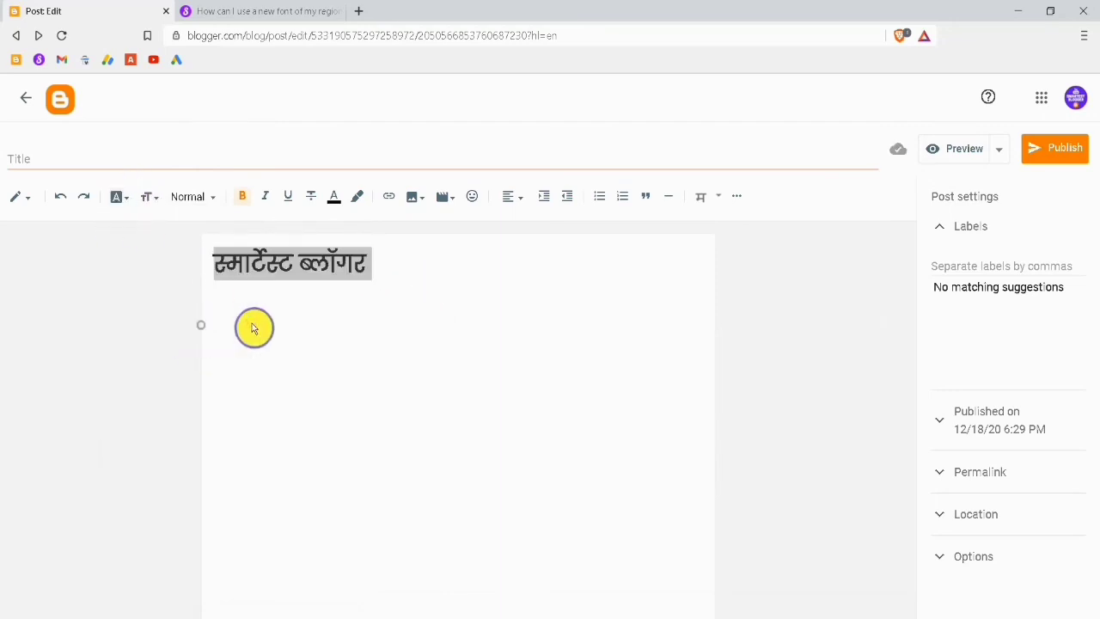
Change the text color of स्मार्टेस्ट ब्लॉगर in the post body to bright green.
click(427, 275)
drag(427, 275, 222, 262)
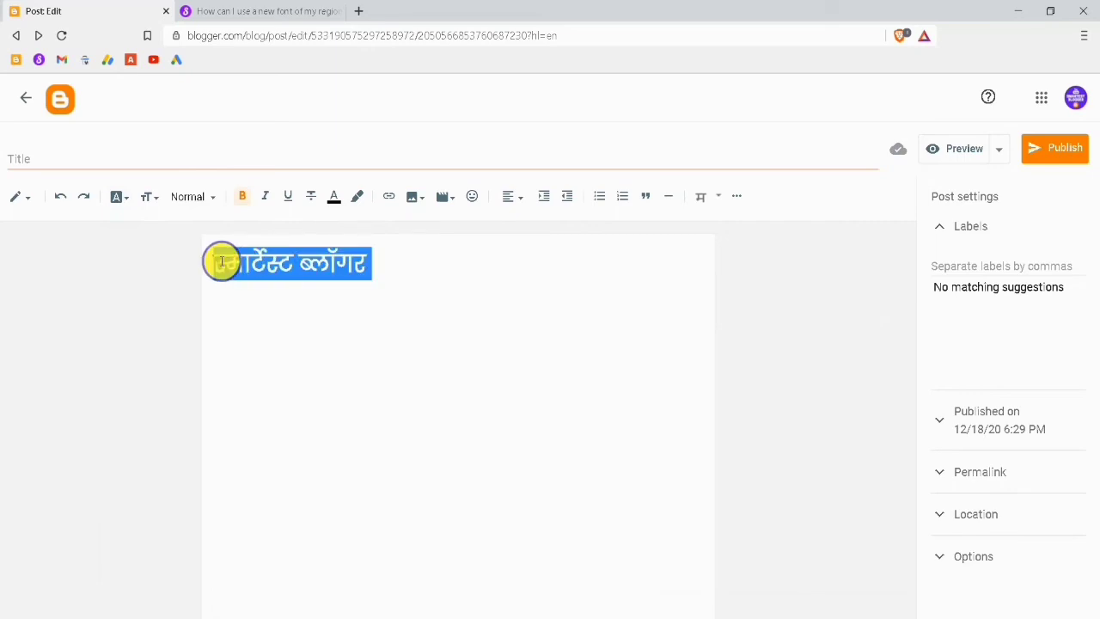
click(334, 196)
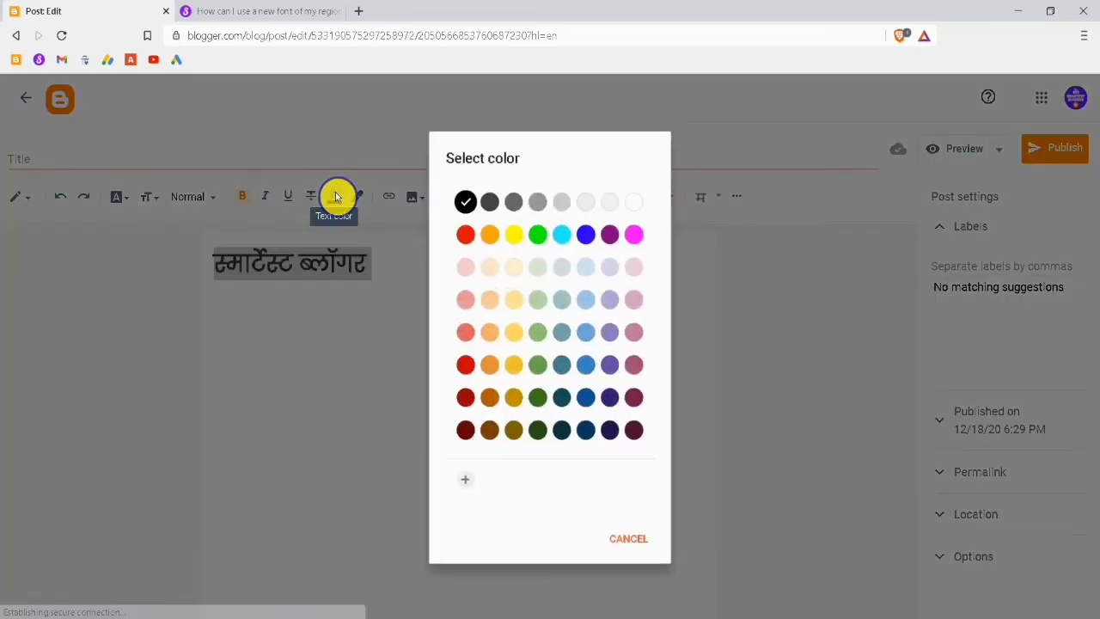
click(542, 238)
click(430, 327)
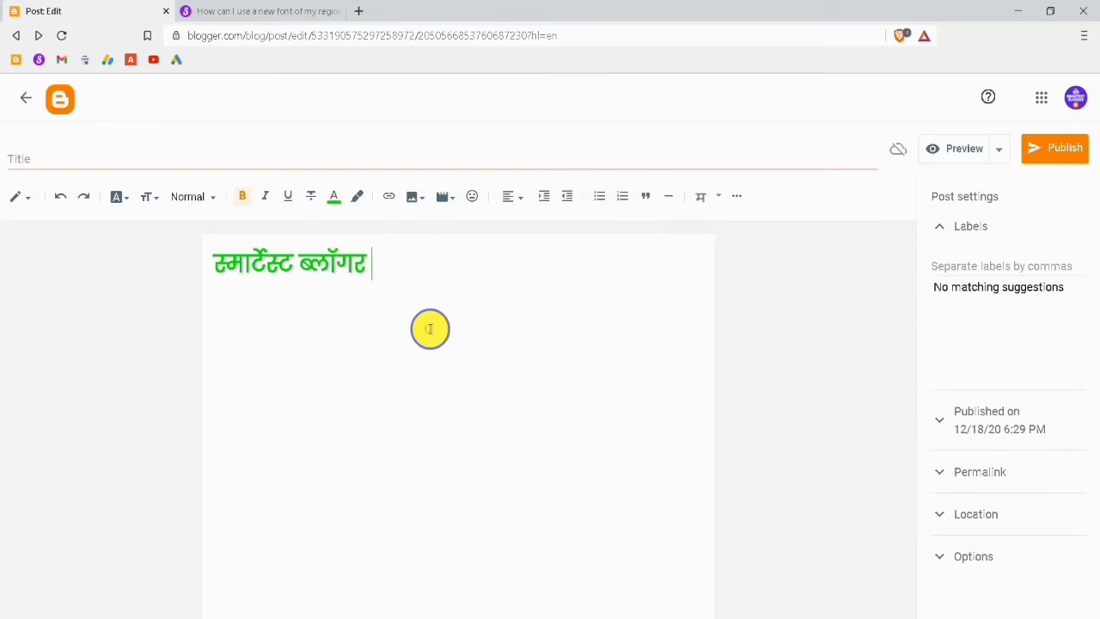
Open the alignment options for the Marathi text in the post body.
drag(395, 267, 211, 265)
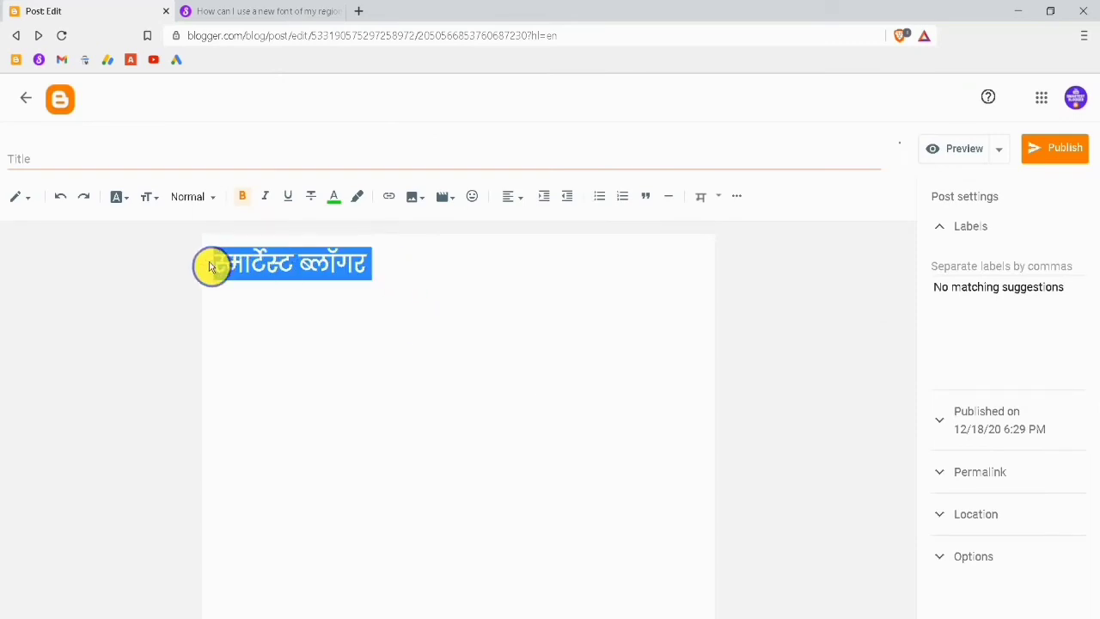
click(508, 195)
click(485, 348)
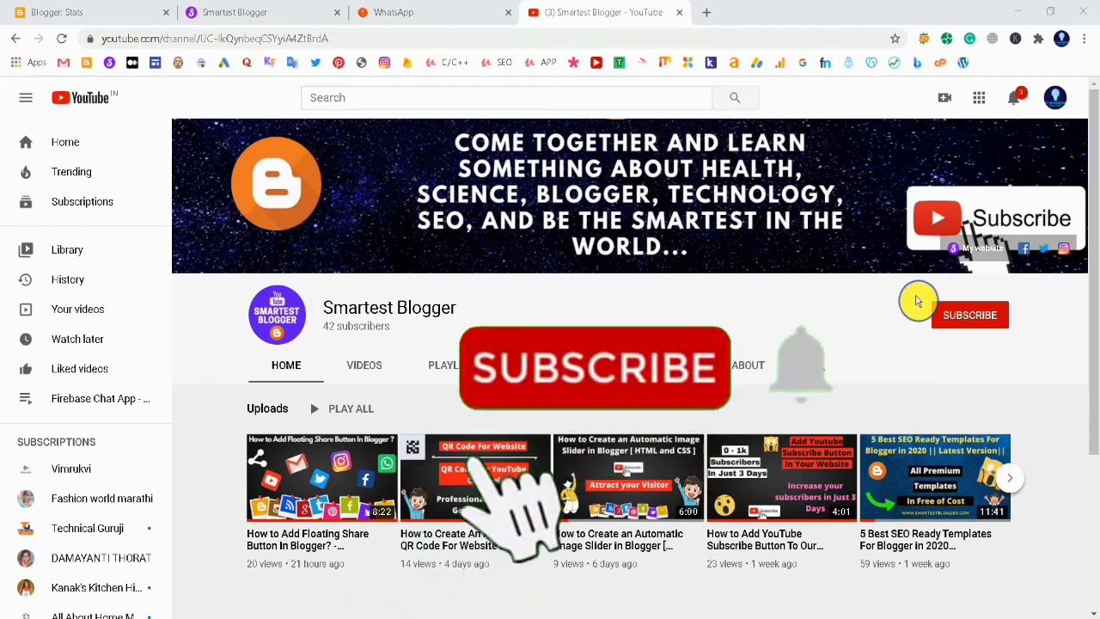
On YouTube, subscribe to the Smartest Blogger channel and set its notifications to All.
click(974, 322)
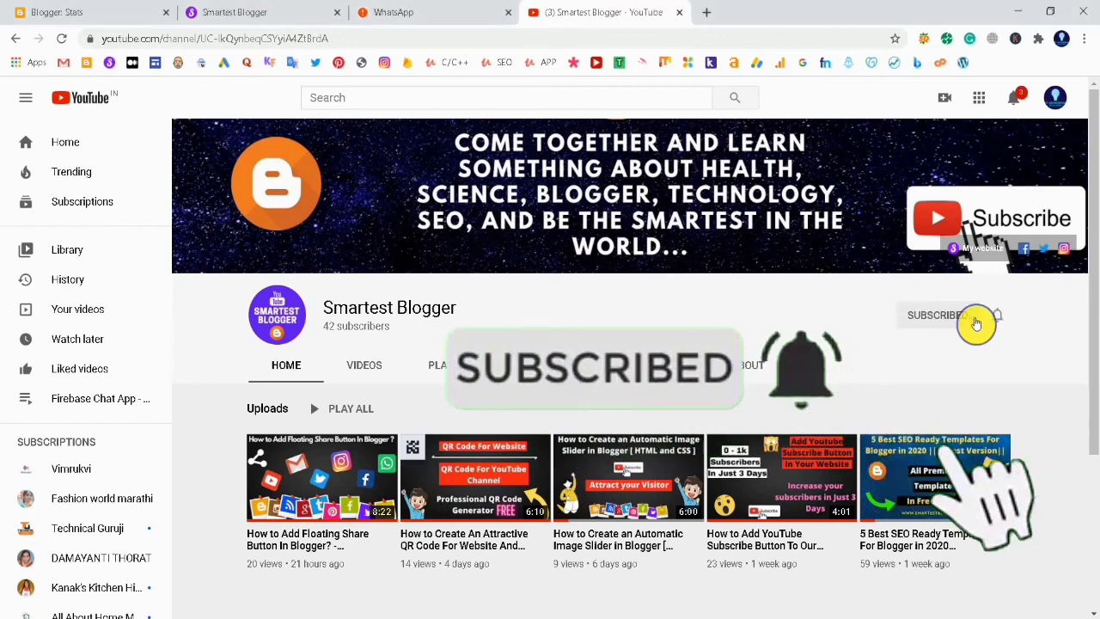
click(997, 314)
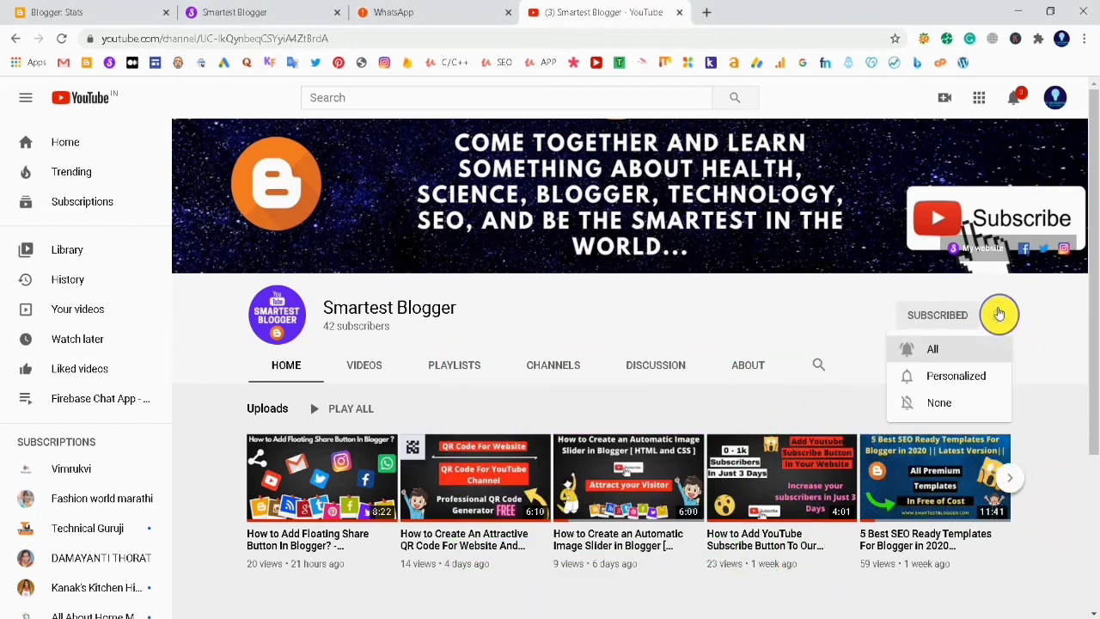
click(951, 361)
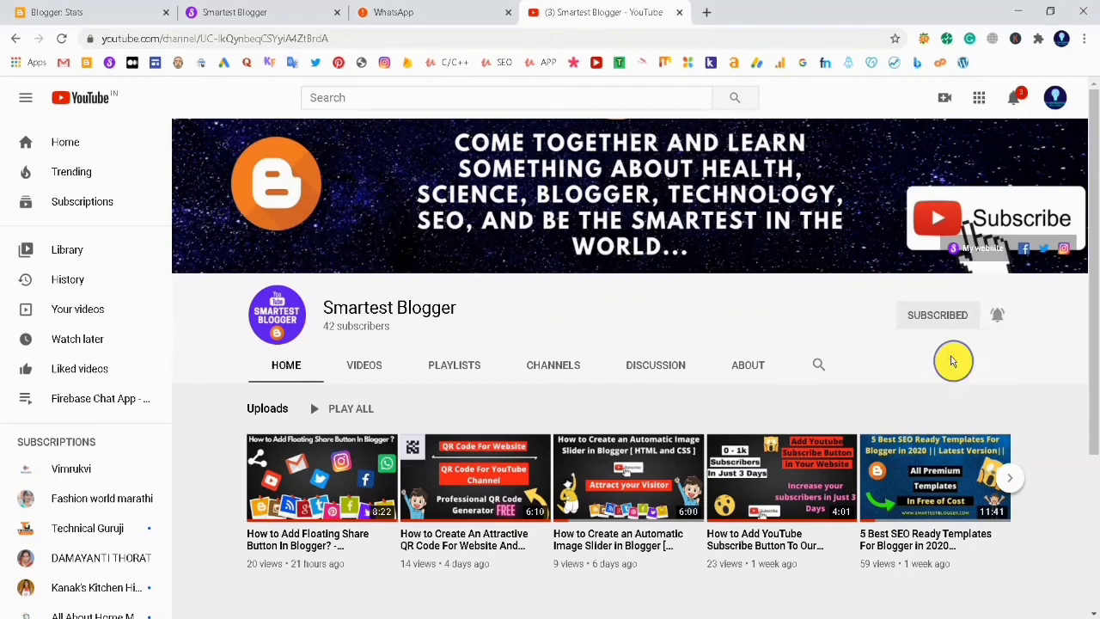